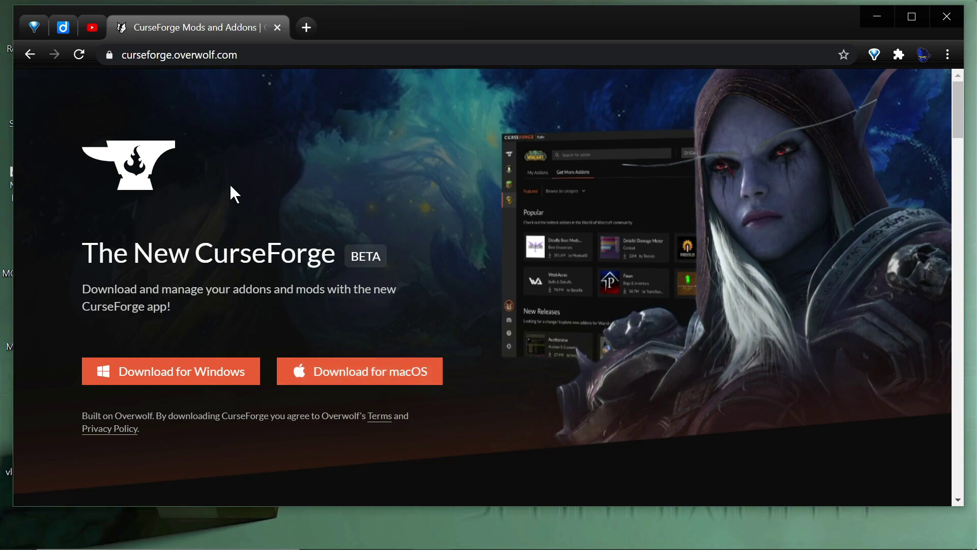
- Minimize the browser and launch CurseForge from its desktop shortcut
{"action": "left_click", "coordinate": [877, 17]}
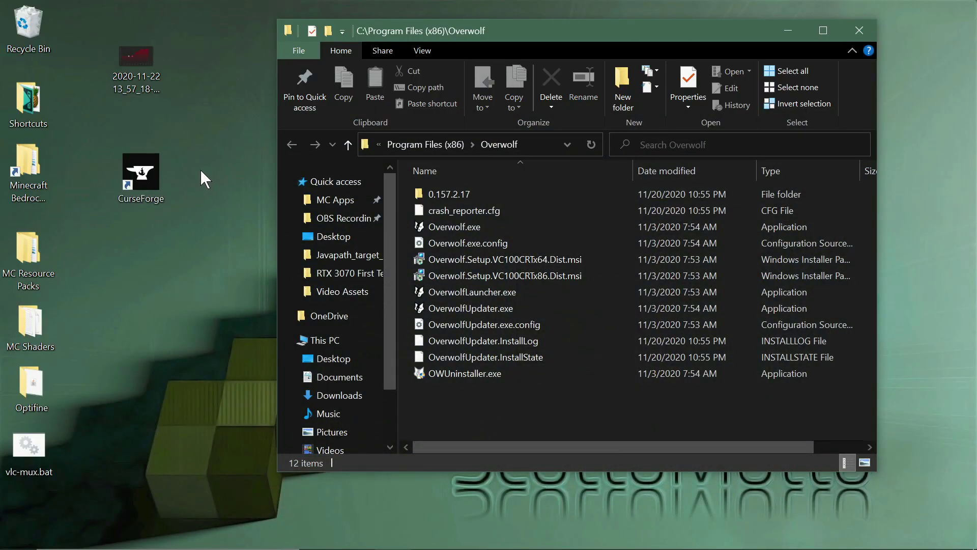
{"action": "left_click", "coordinate": [141, 173]}
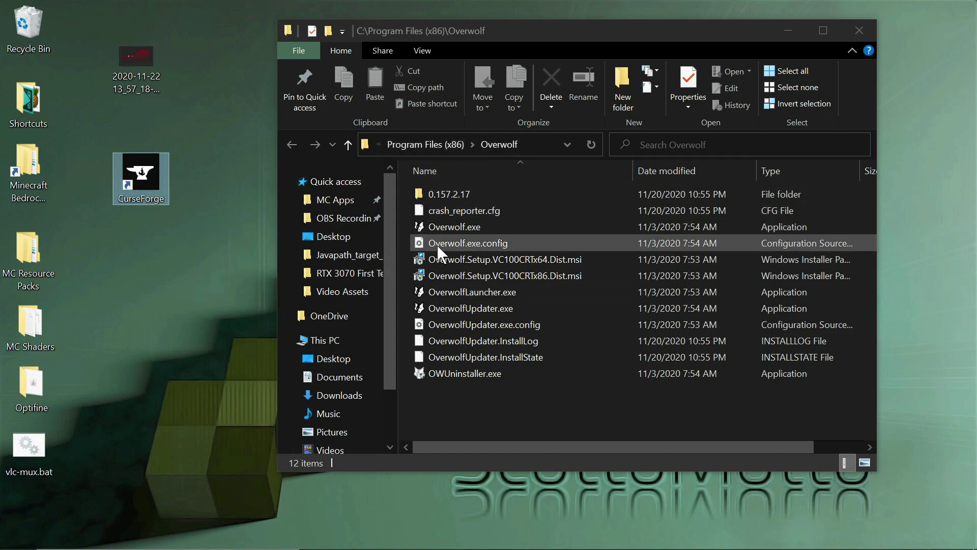
{"action": "left_click", "coordinate": [502, 285]}
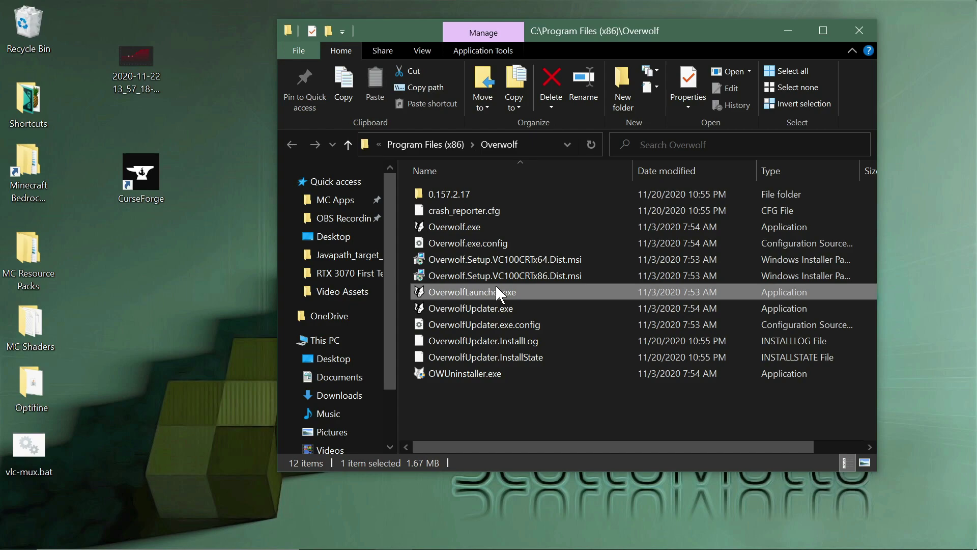
{"action": "left_click", "coordinate": [203, 194]}
{"action": "double_click", "coordinate": [141, 173]}
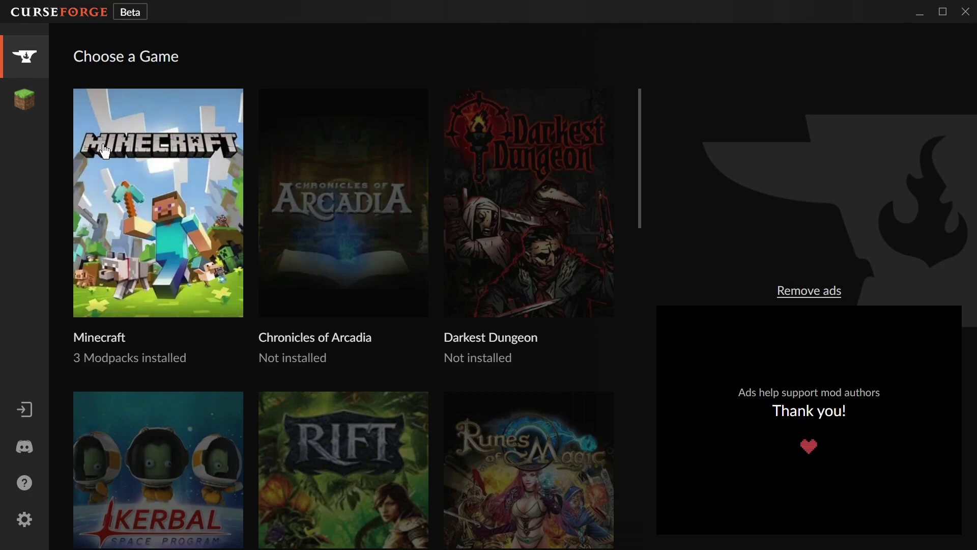
- Check the available help options, close them, and open the Minecraft section
{"action": "left_click", "coordinate": [29, 483]}
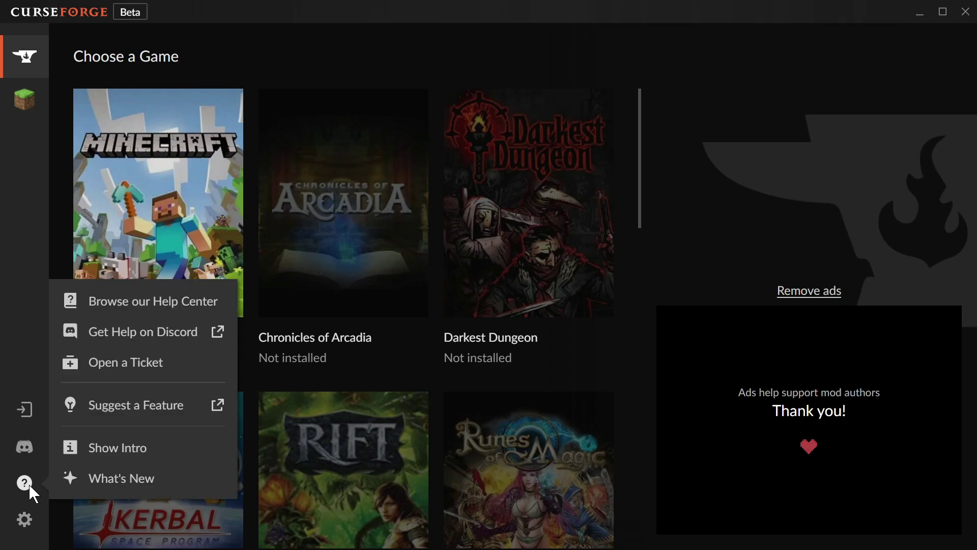
{"action": "left_click", "coordinate": [15, 208]}
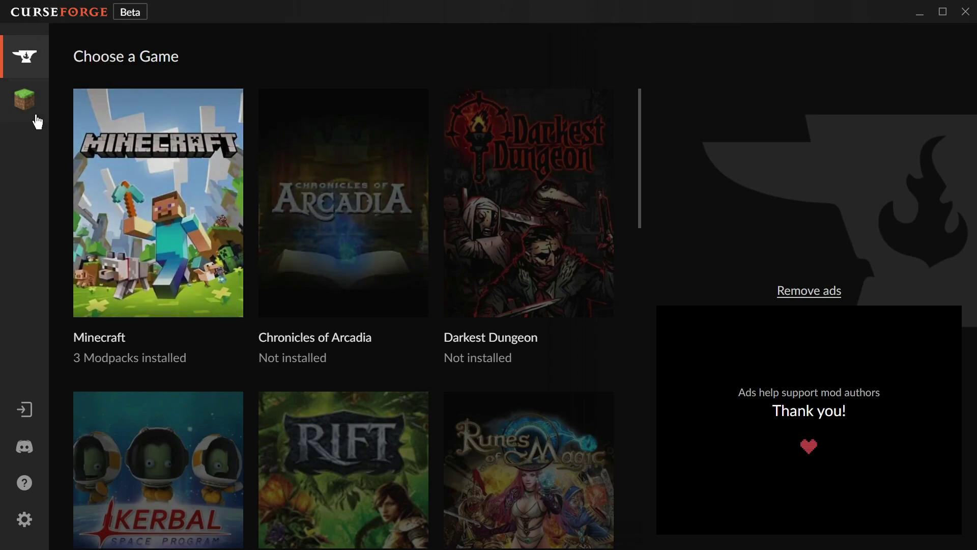
{"action": "left_click", "coordinate": [24, 100]}
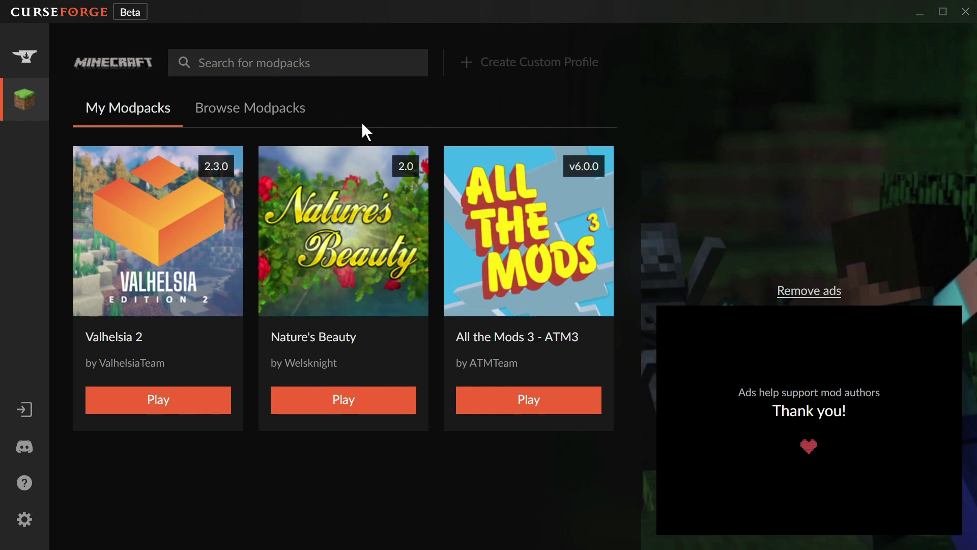
- Search the catalogue of available Minecraft modpacks for "all the mods"
{"action": "left_click", "coordinate": [263, 104]}
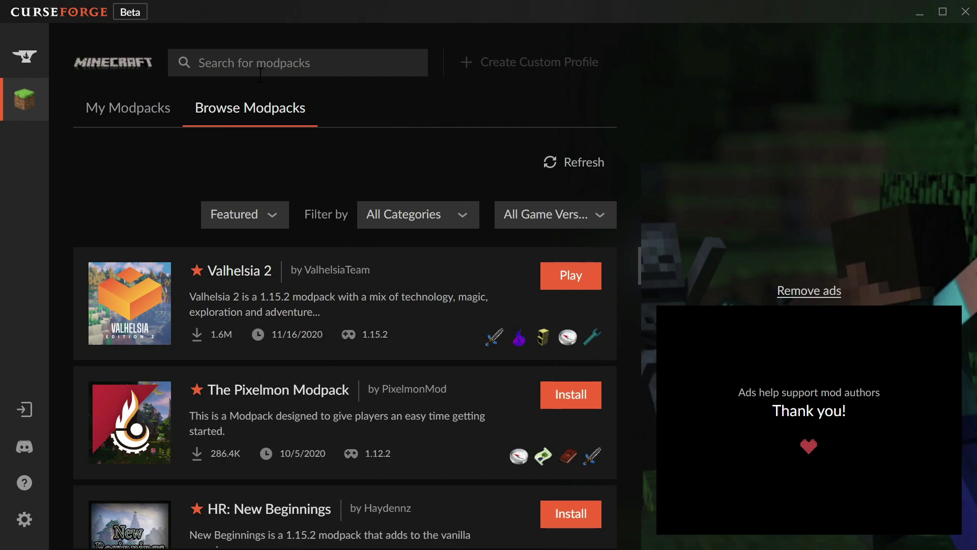
{"action": "type", "text": "all"}
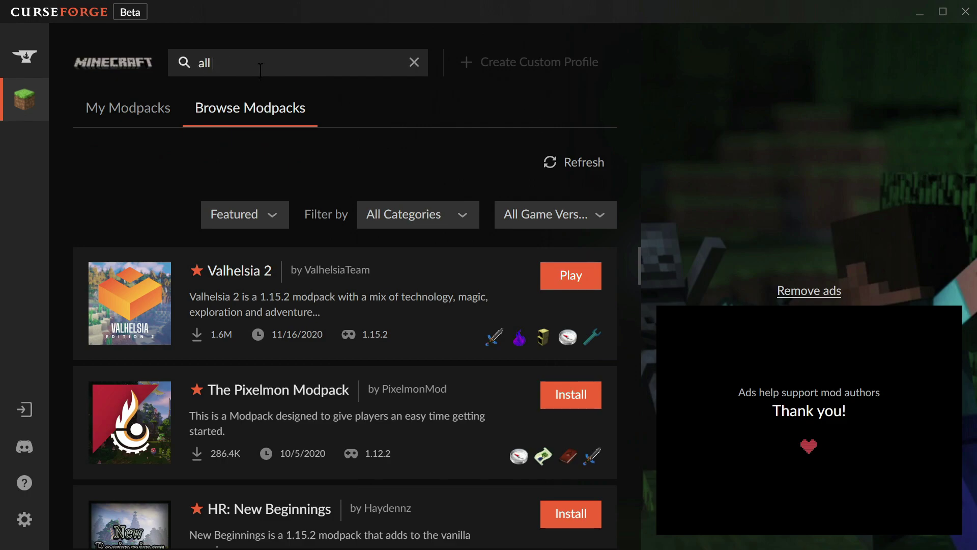
{"action": "type", "text": " the mods"}
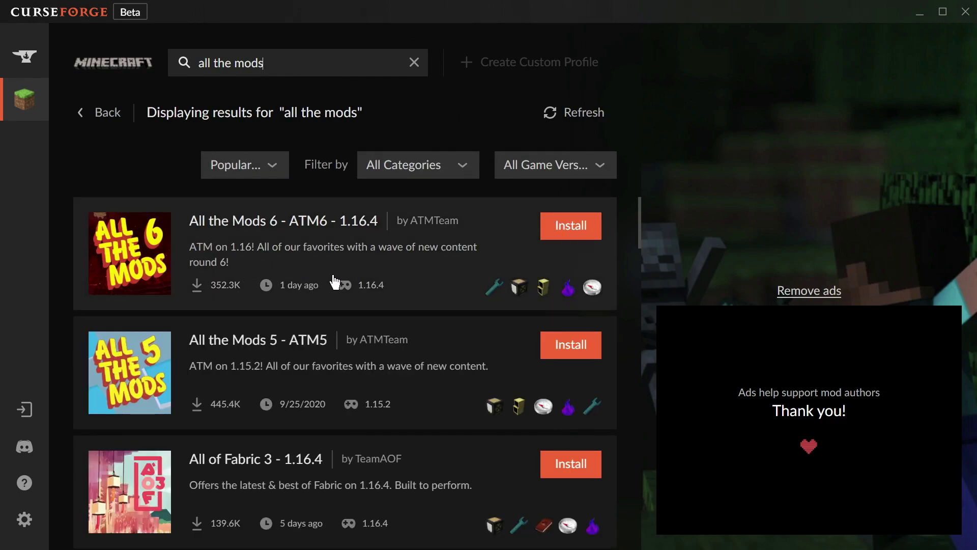
- Open the All the Mods 6 - ATM6 - 1.16.4 modpack and review its overview and changelog
{"action": "left_click", "coordinate": [355, 246]}
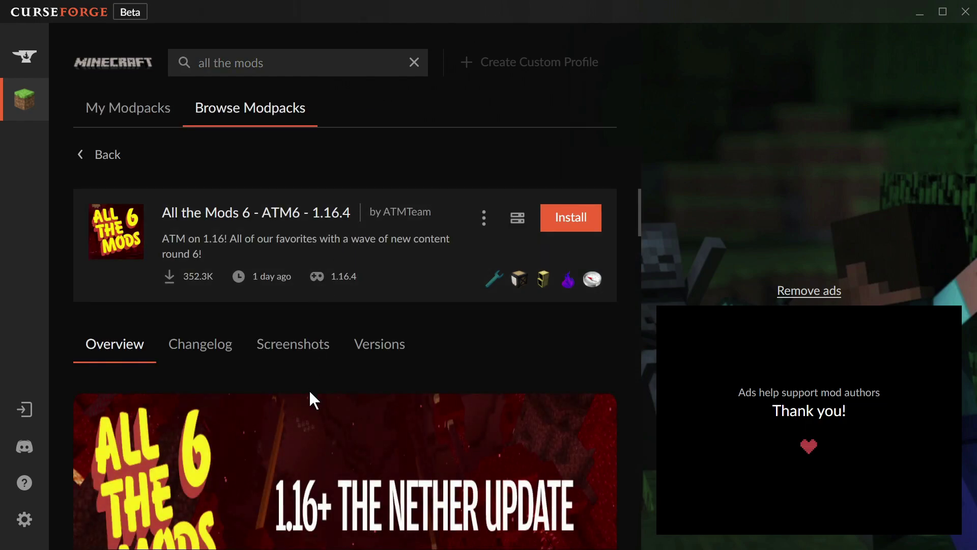
{"action": "scroll", "coordinate": [313, 398], "scroll_direction": "down", "scroll_amount": 5}
{"action": "scroll", "coordinate": [313, 398], "scroll_direction": "down", "scroll_amount": 4}
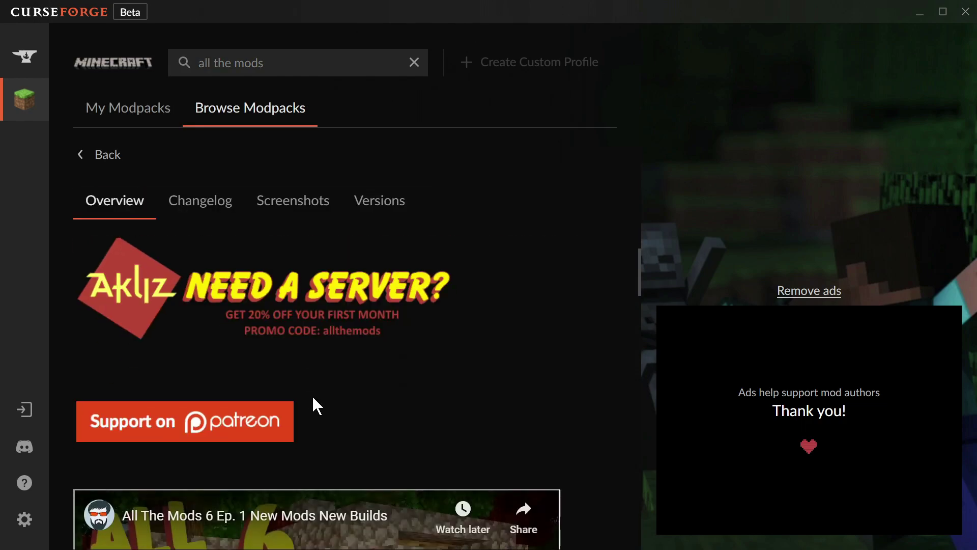
{"action": "scroll", "coordinate": [313, 398], "scroll_direction": "down", "scroll_amount": 4}
{"action": "scroll", "coordinate": [313, 398], "scroll_direction": "up", "scroll_amount": 6}
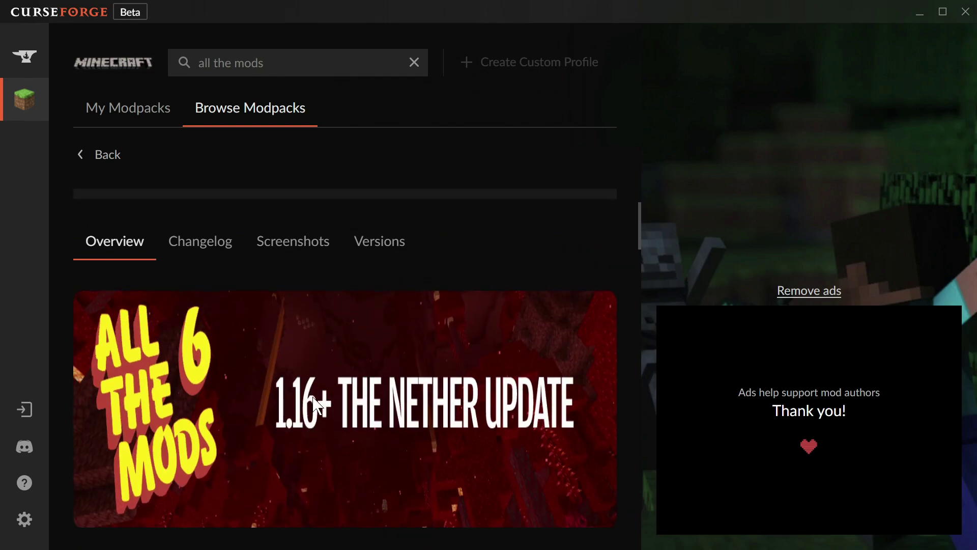
{"action": "left_click", "coordinate": [216, 242]}
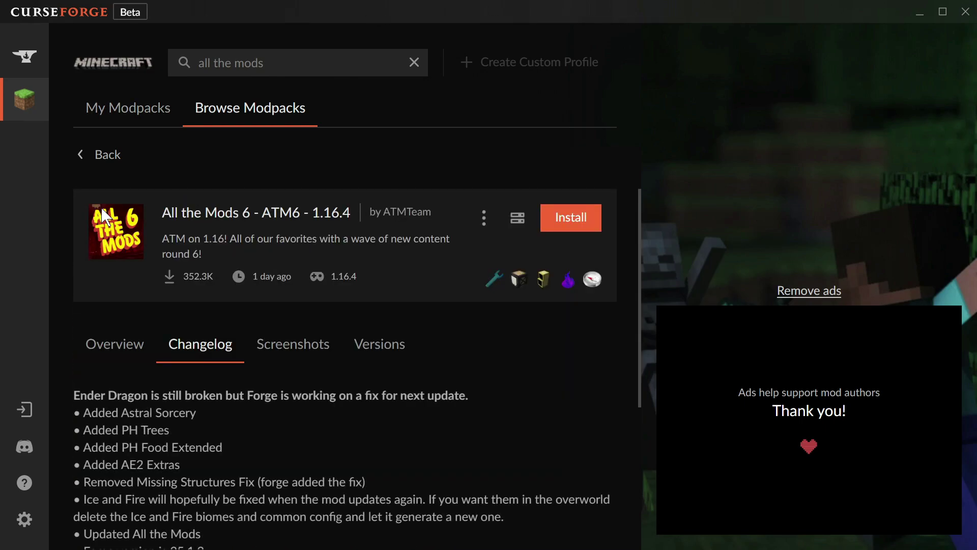
- Return to the installed modpacks and view the details page of Valhelsia 2
{"action": "left_click", "coordinate": [114, 113]}
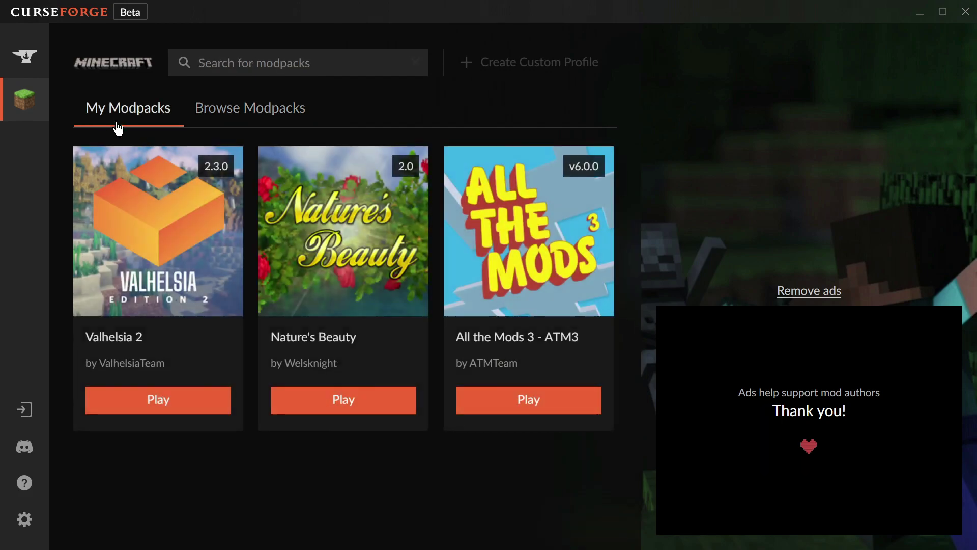
{"action": "left_click", "coordinate": [138, 234]}
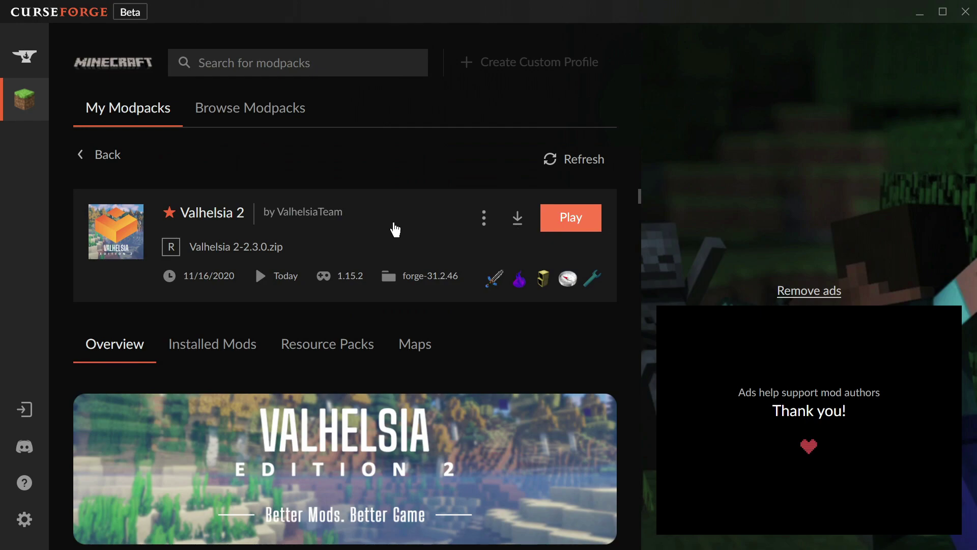
- Try to go back from the Valhelsia 2 details page to the list of installed modpacks
{"action": "left_click", "coordinate": [102, 154]}
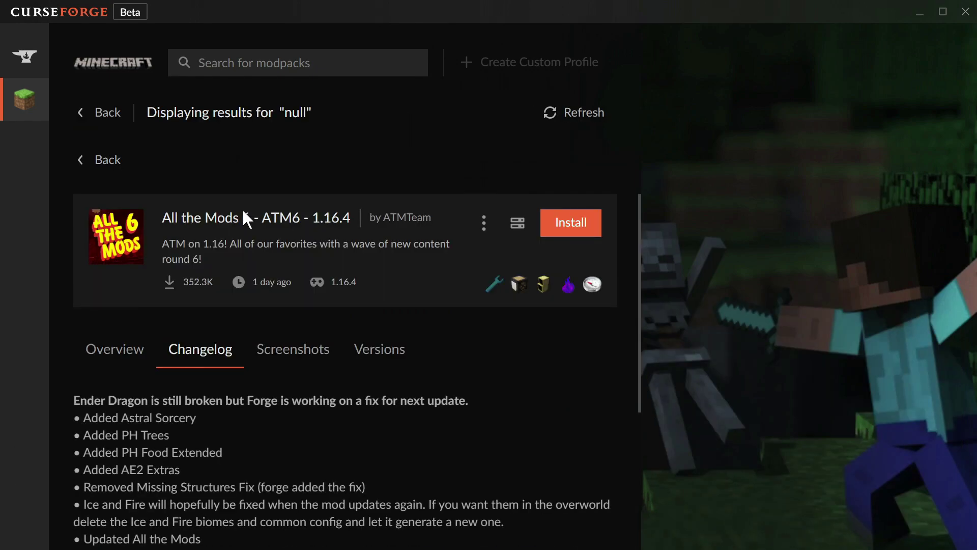
{"action": "left_click", "coordinate": [104, 160]}
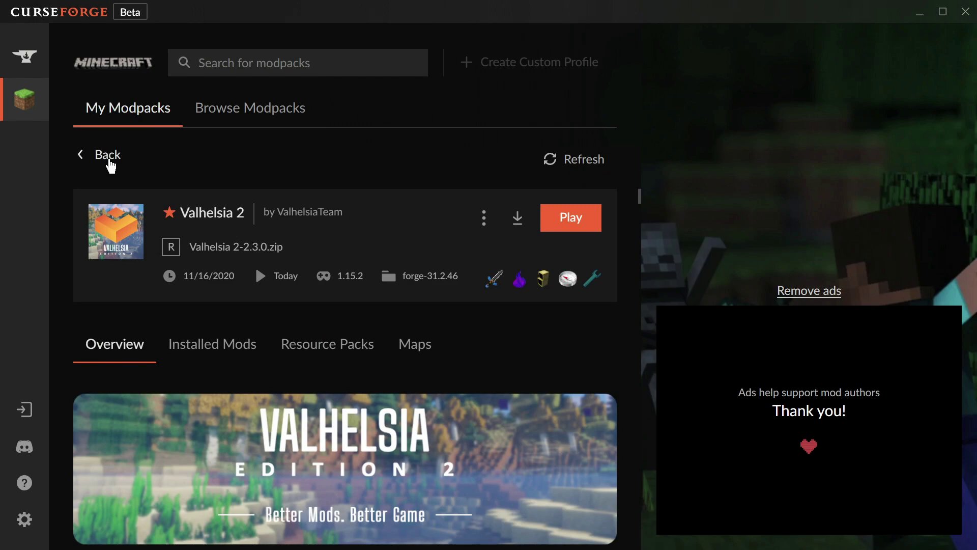
{"action": "left_click", "coordinate": [105, 154]}
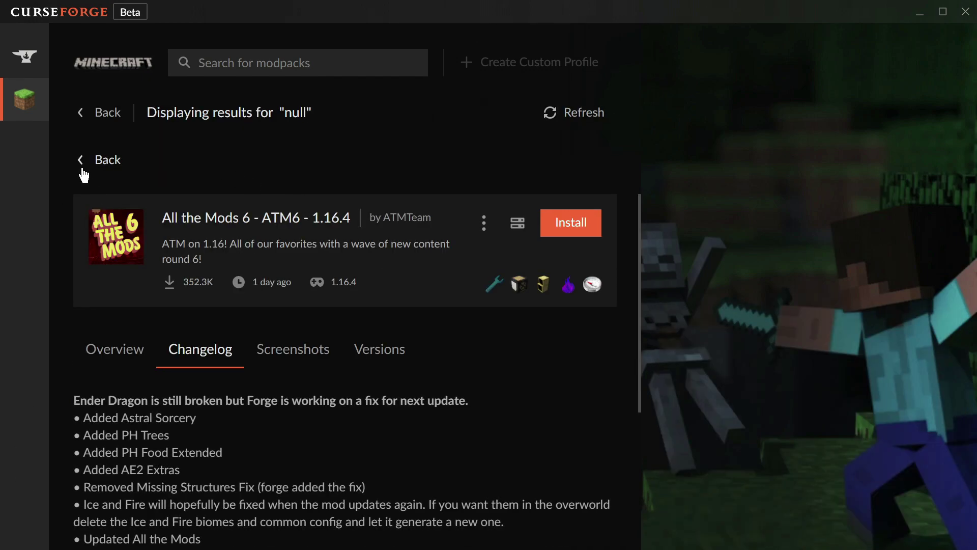
{"action": "left_click", "coordinate": [82, 163]}
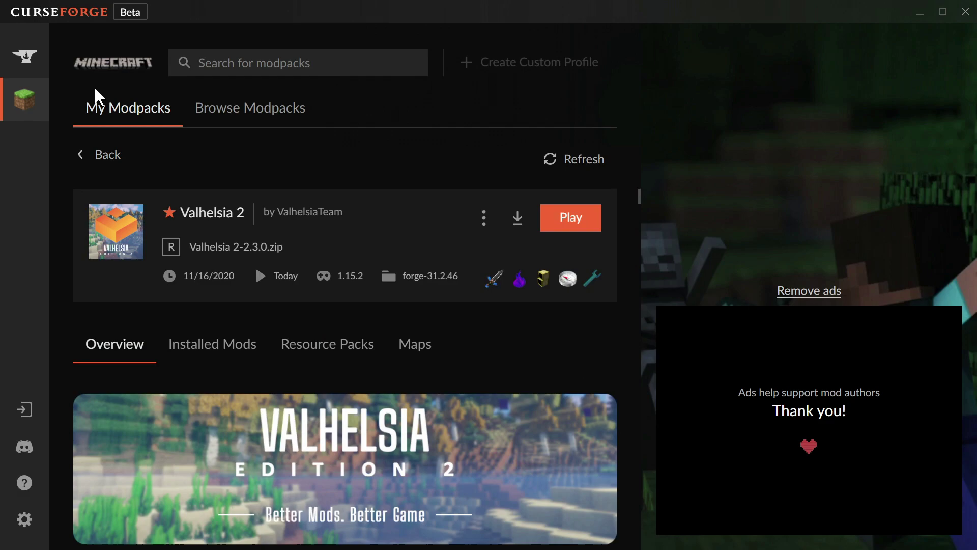
- Open the installed Nature's Beauty modpack and start it through the Minecraft Launcher
{"action": "left_click", "coordinate": [96, 109]}
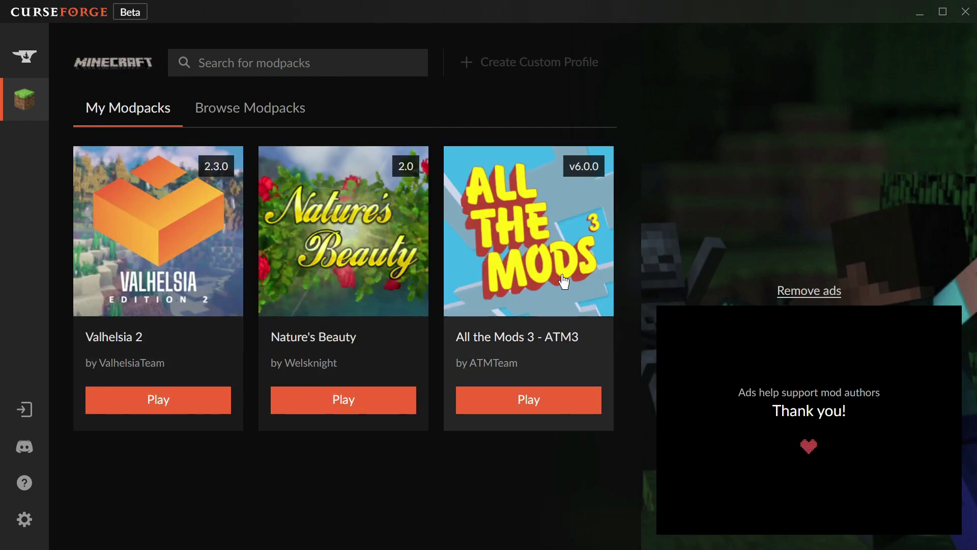
{"action": "left_click", "coordinate": [422, 281]}
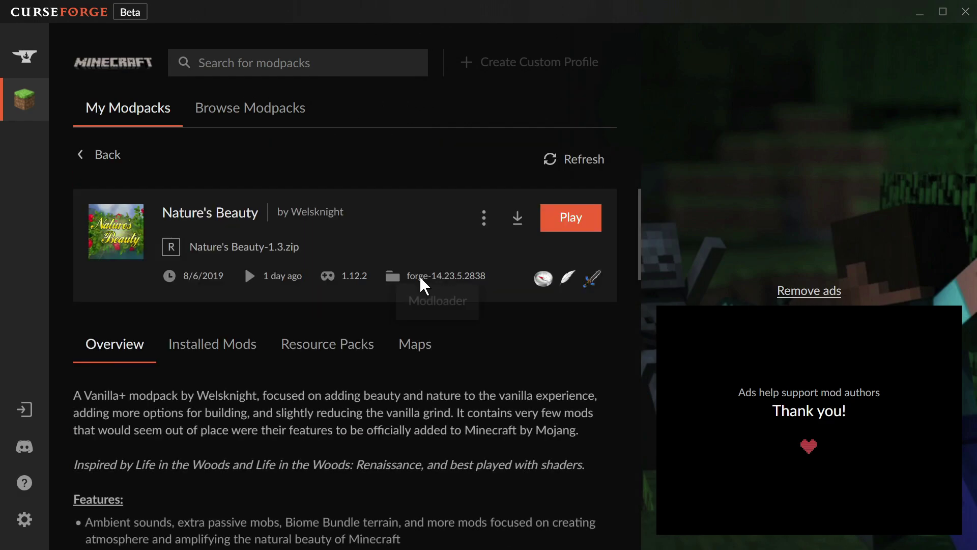
{"action": "left_click", "coordinate": [586, 215]}
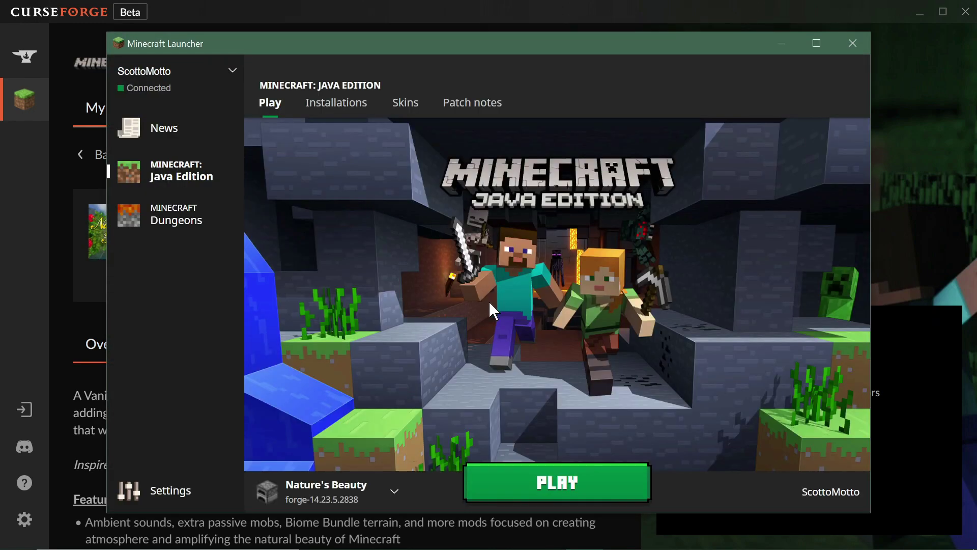
{"action": "left_click", "coordinate": [555, 494]}
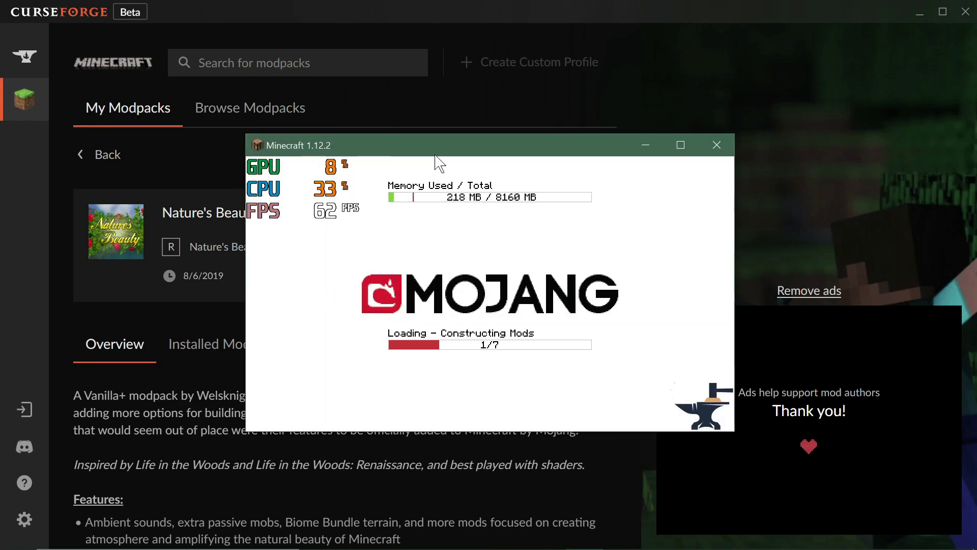
- Return to CurseForge and open the Nature's Beauty profile folder in File Explorer
{"action": "left_click", "coordinate": [482, 109]}
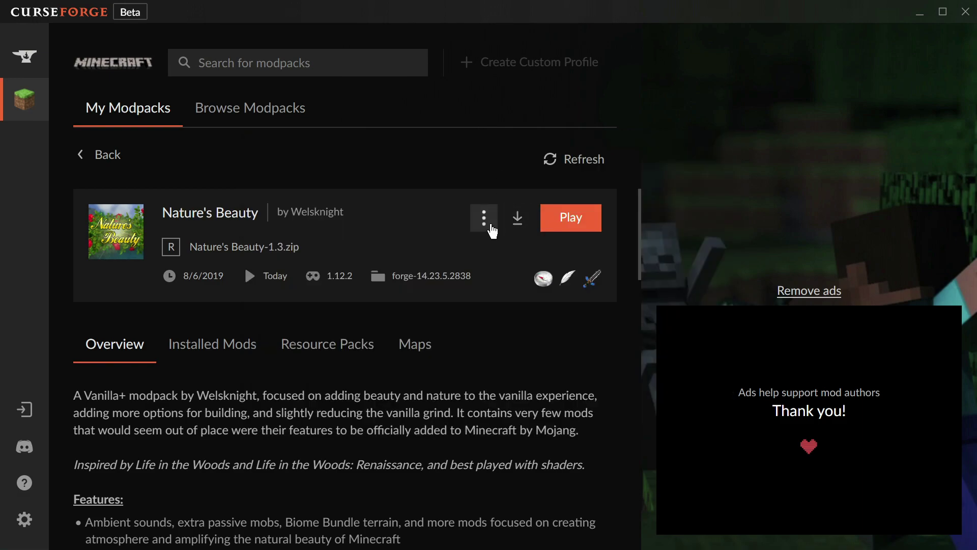
{"action": "left_click", "coordinate": [490, 228]}
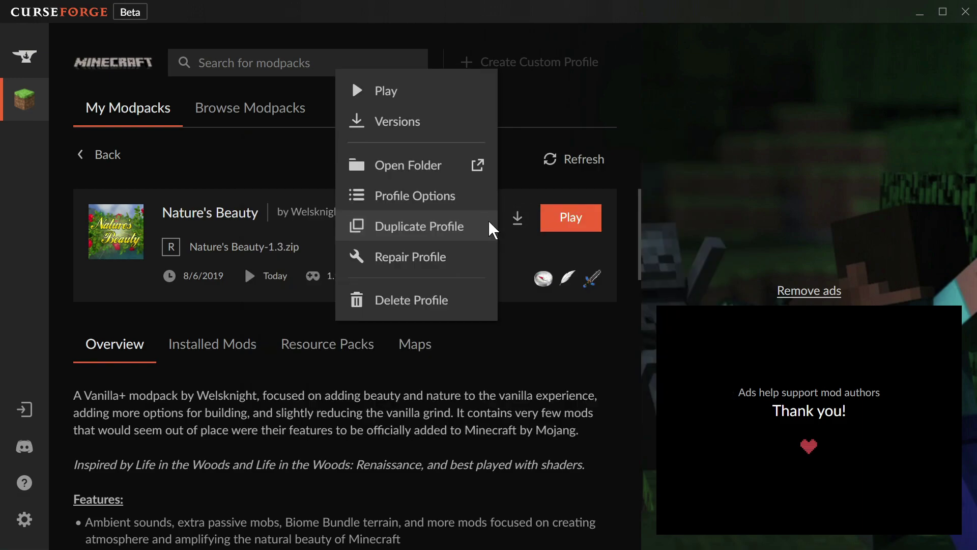
{"action": "left_click", "coordinate": [436, 167]}
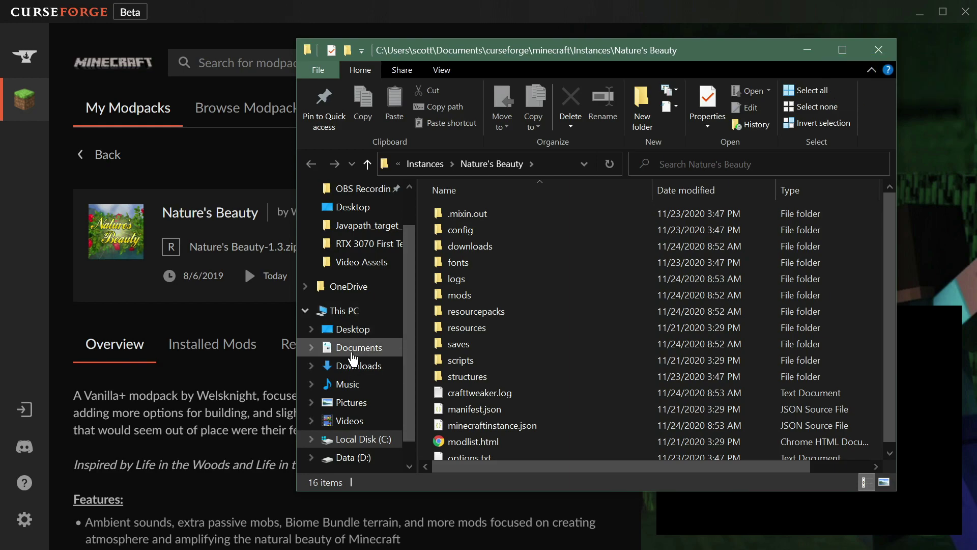
- Browse from Documents through the curseforge and minecraft folders to the Instances folder
{"action": "left_click", "coordinate": [357, 347]}
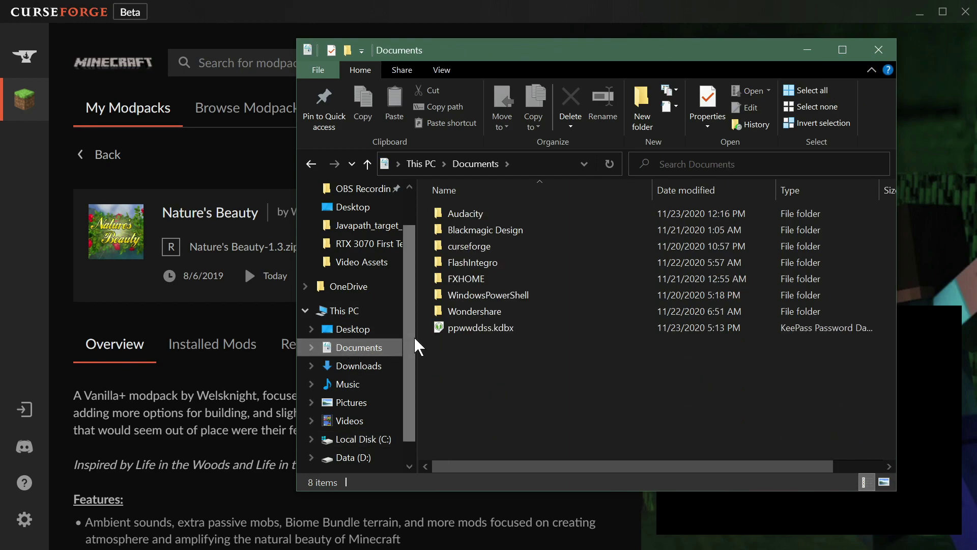
{"action": "double_click", "coordinate": [483, 262]}
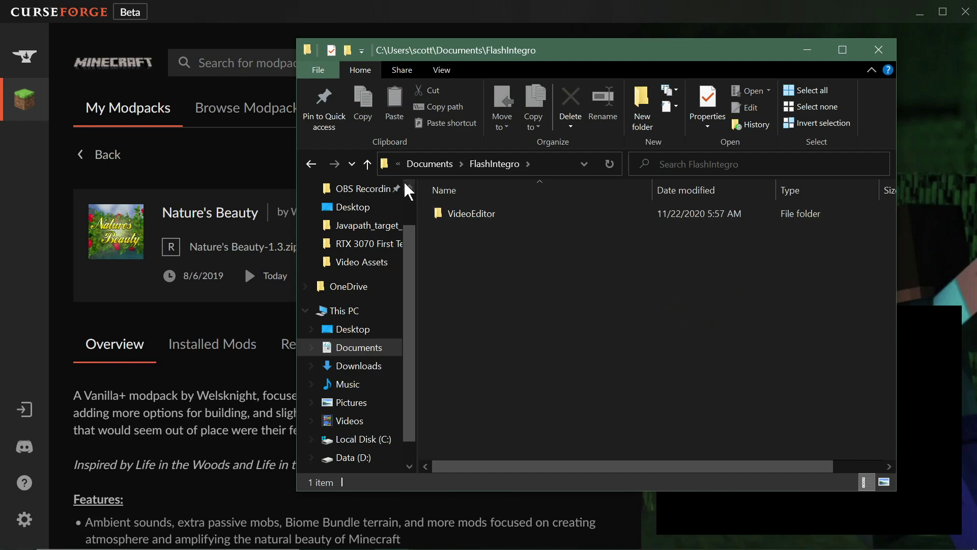
{"action": "left_click", "coordinate": [367, 163]}
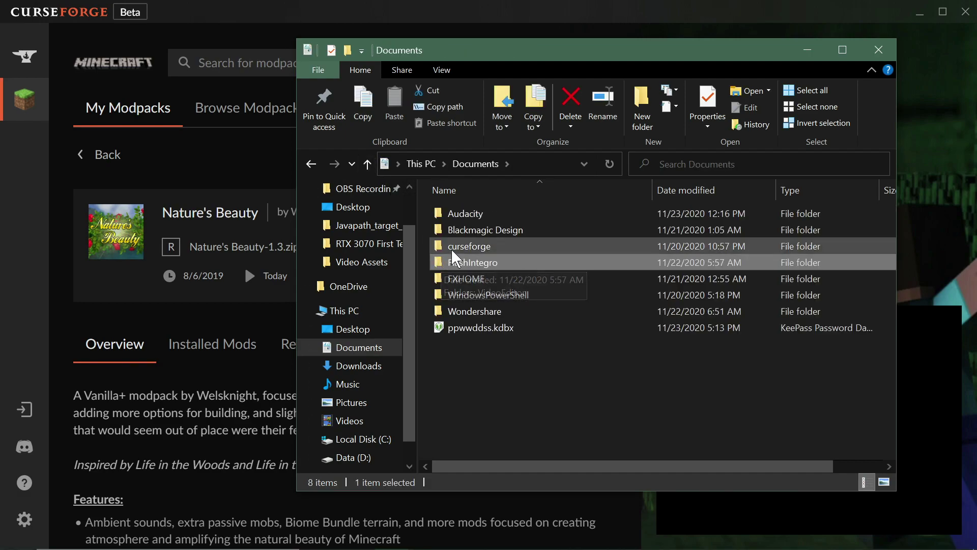
{"action": "left_click", "coordinate": [453, 247]}
{"action": "double_click", "coordinate": [453, 247]}
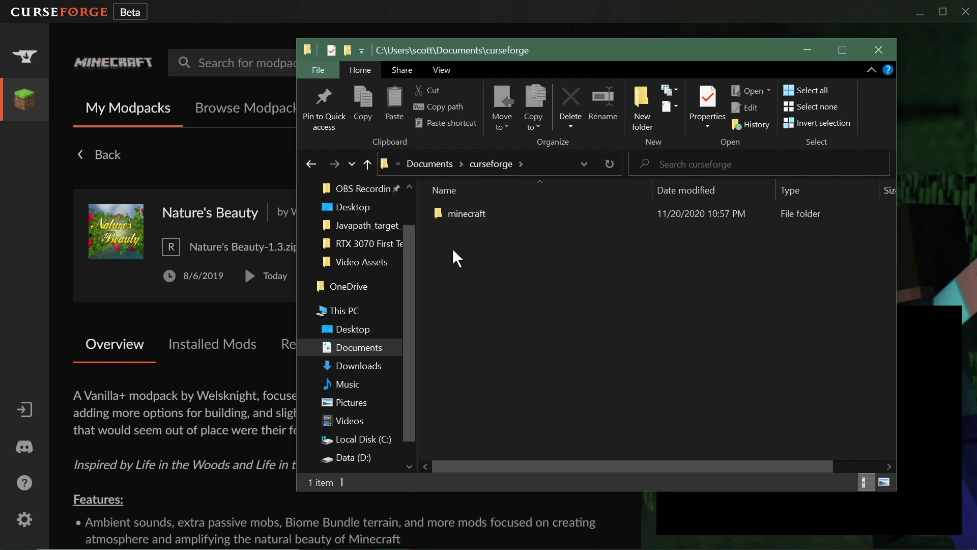
{"action": "left_click", "coordinate": [466, 213]}
{"action": "double_click", "coordinate": [467, 213]}
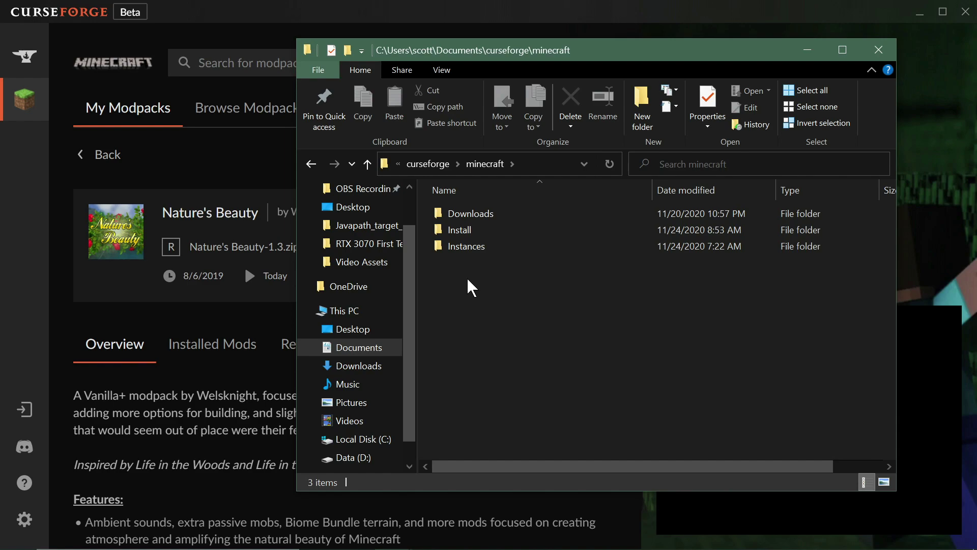
{"action": "double_click", "coordinate": [468, 248]}
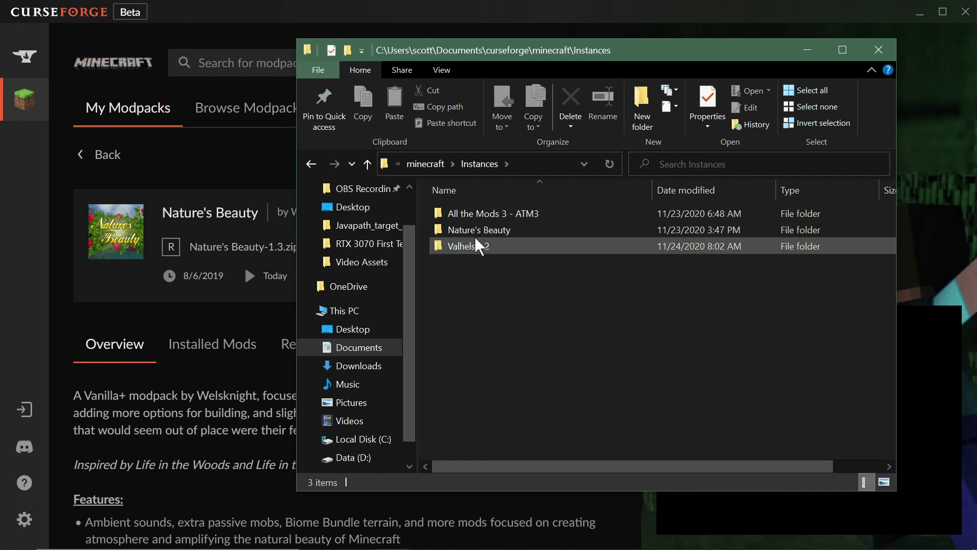
- Open the Valhelsia 2 instance folder and look through its subfolders and files
{"action": "double_click", "coordinate": [473, 247]}
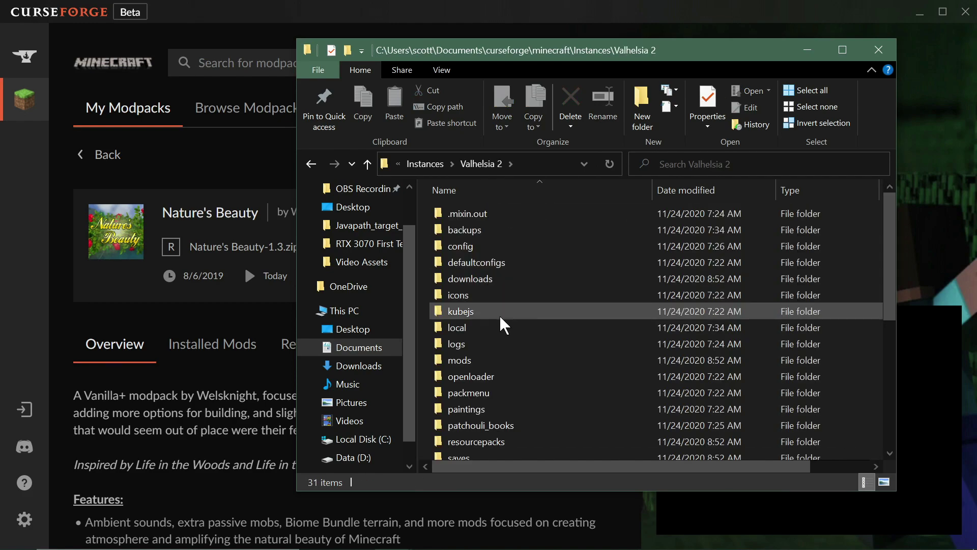
{"action": "scroll", "coordinate": [504, 331], "scroll_direction": "down", "scroll_amount": 2}
{"action": "scroll", "coordinate": [504, 331], "scroll_direction": "down", "scroll_amount": 4}
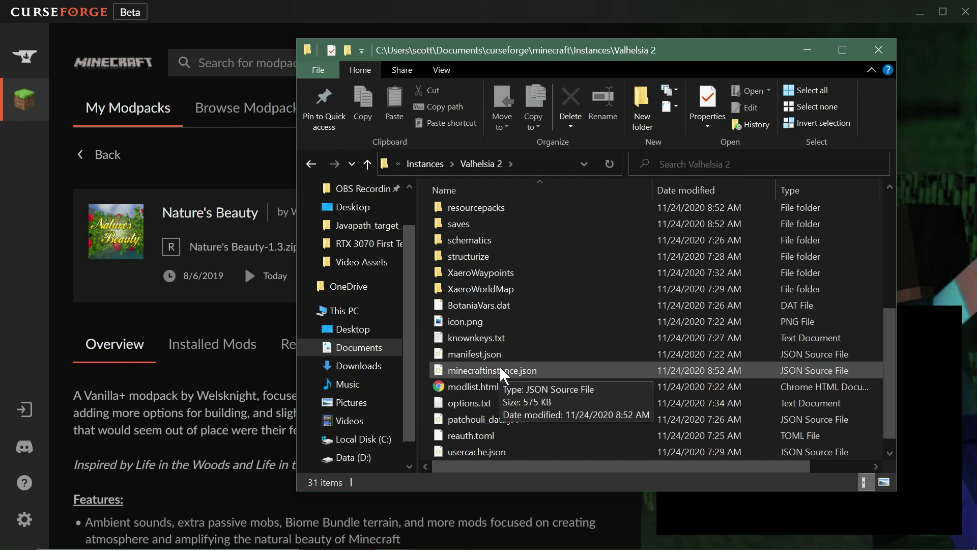
- Preview the contents of minecraftinstance.json and manifest.json in the Valhelsia 2 instance folder
{"action": "left_click", "coordinate": [501, 370]}
{"action": "key", "text": "space"}
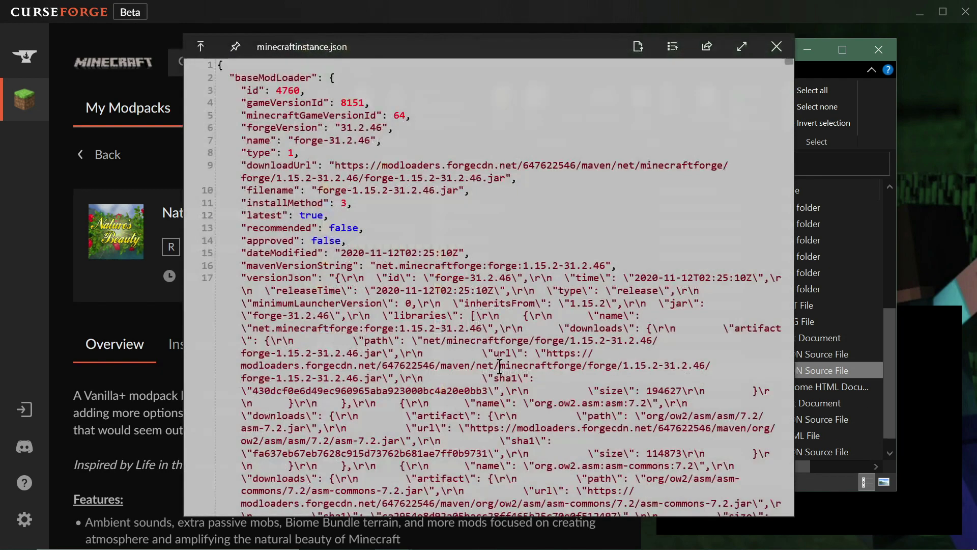
{"action": "key", "text": "Up"}
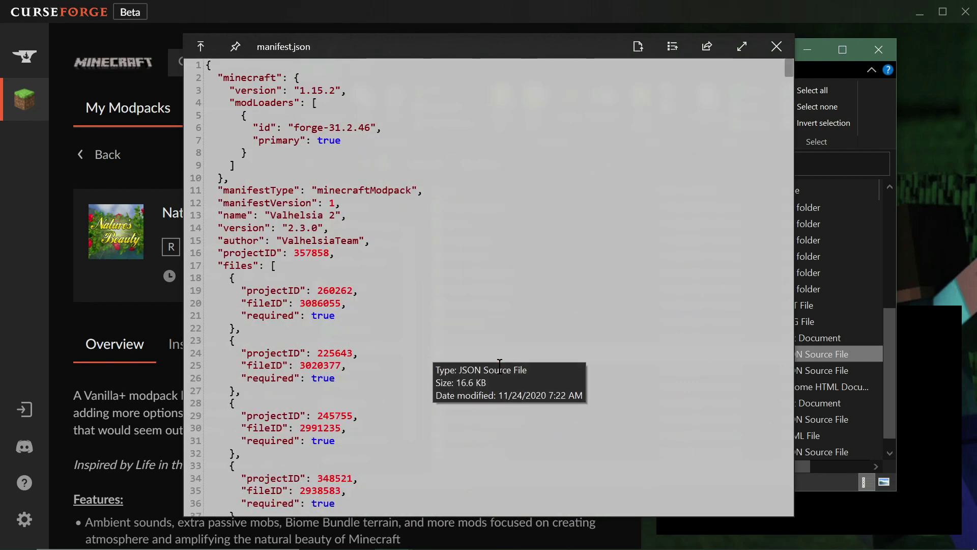
{"action": "key", "text": "space"}
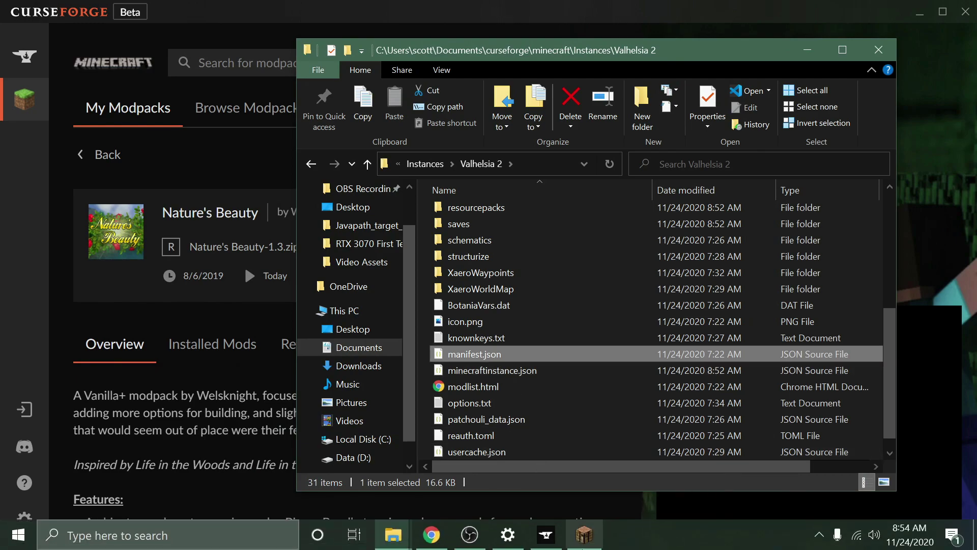
- Quit the running Nature's Beauty game and return to the modpack's overview page in CurseForge
{"action": "left_click", "coordinate": [583, 539]}
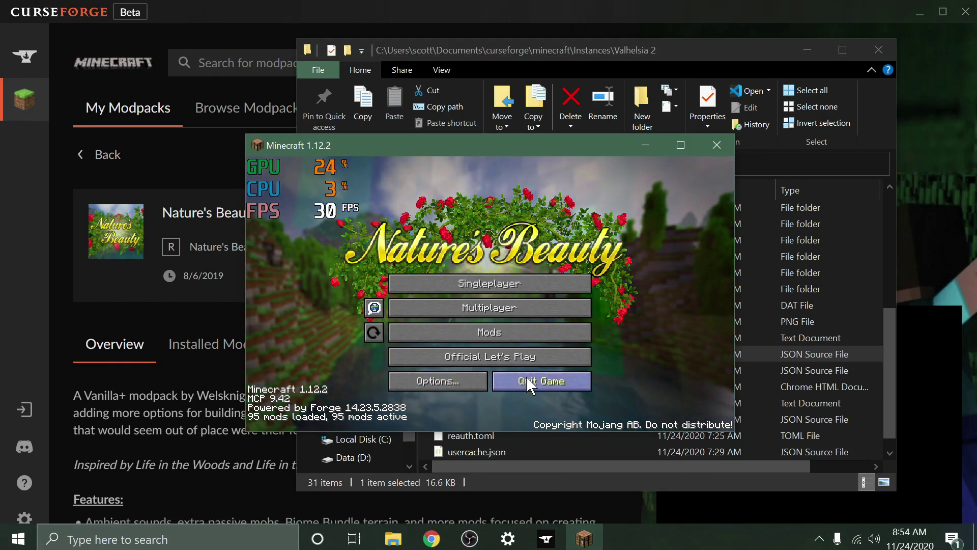
{"action": "left_click", "coordinate": [527, 382]}
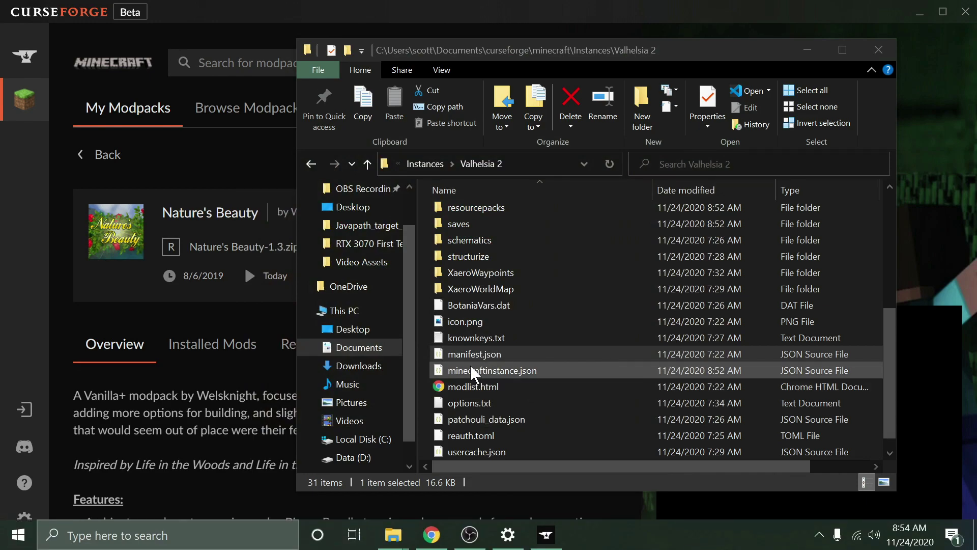
{"action": "left_click", "coordinate": [225, 156]}
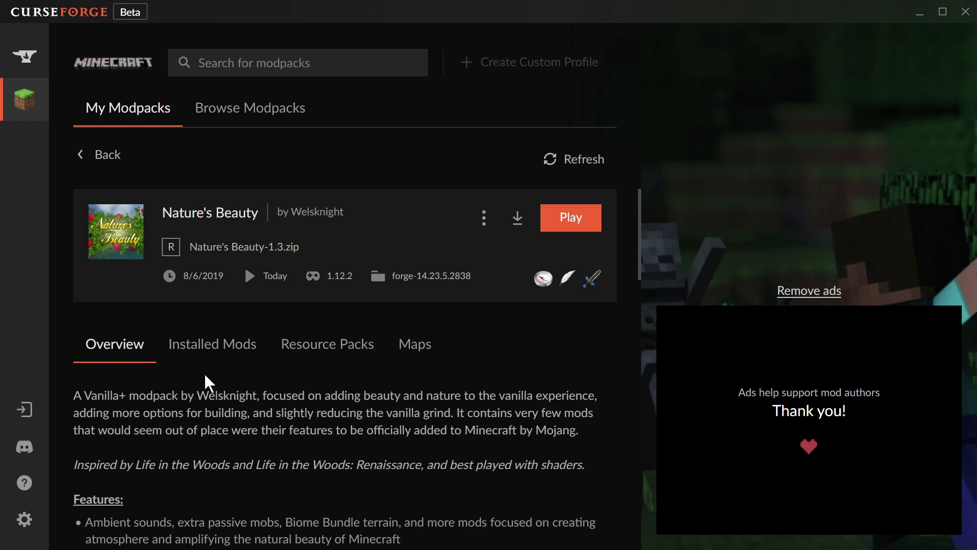
{"action": "scroll", "coordinate": [205, 377], "scroll_direction": "down", "scroll_amount": 3}
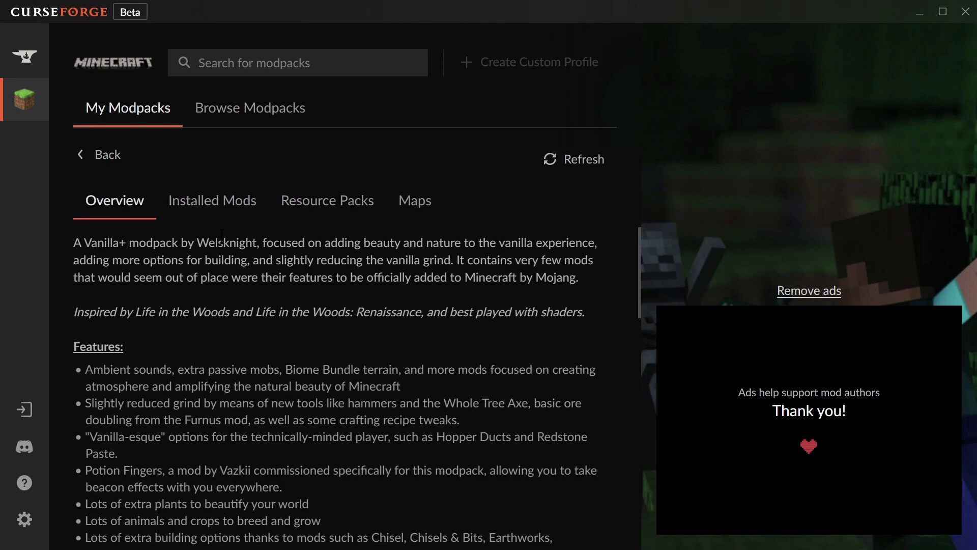
{"action": "scroll", "coordinate": [221, 234], "scroll_direction": "up", "scroll_amount": 3}
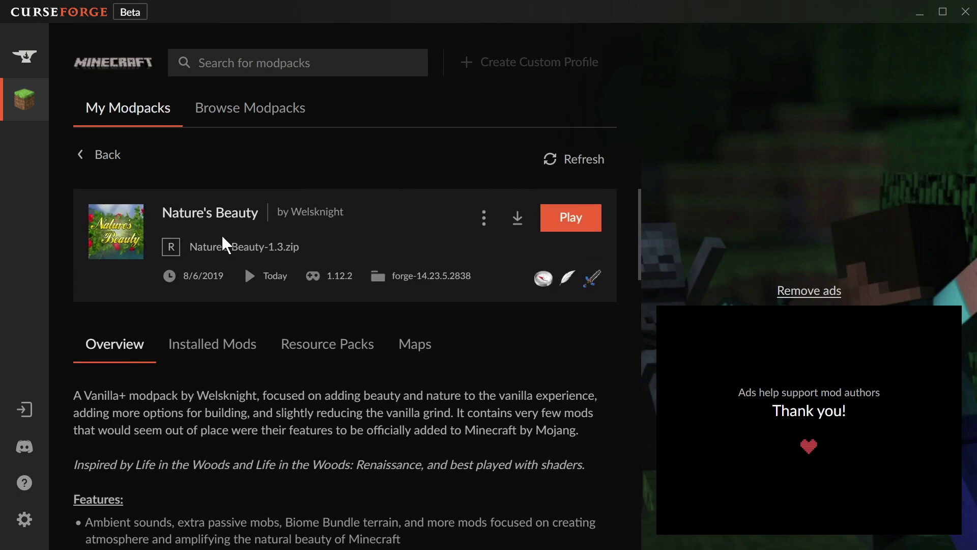
- Leave the modpack page for the game selection and open the general CurseForge settings
{"action": "left_click", "coordinate": [76, 156]}
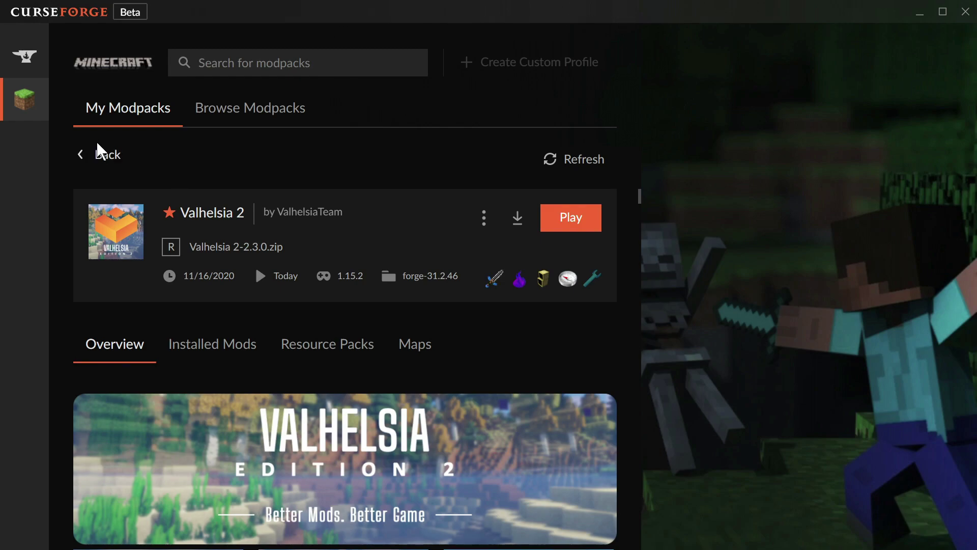
{"action": "left_click", "coordinate": [24, 60]}
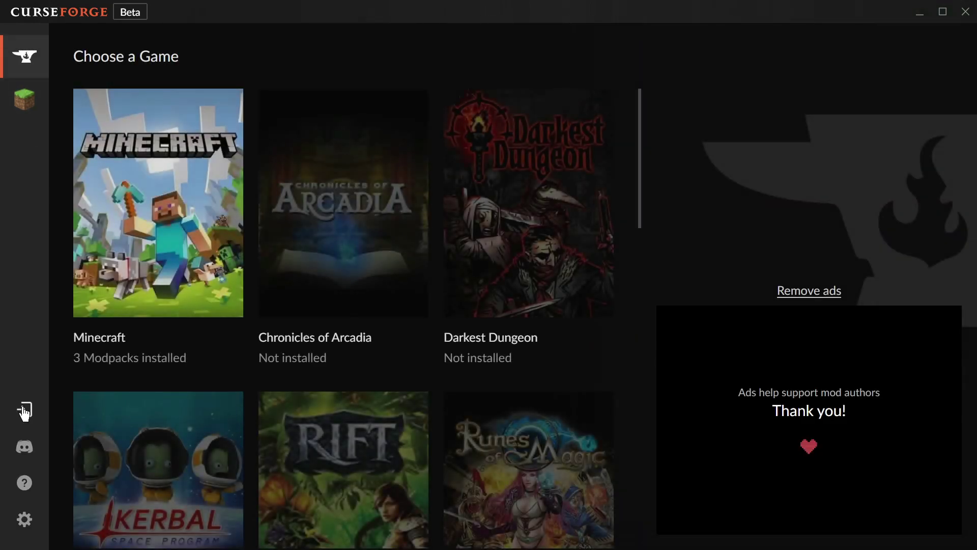
{"action": "left_click", "coordinate": [26, 518]}
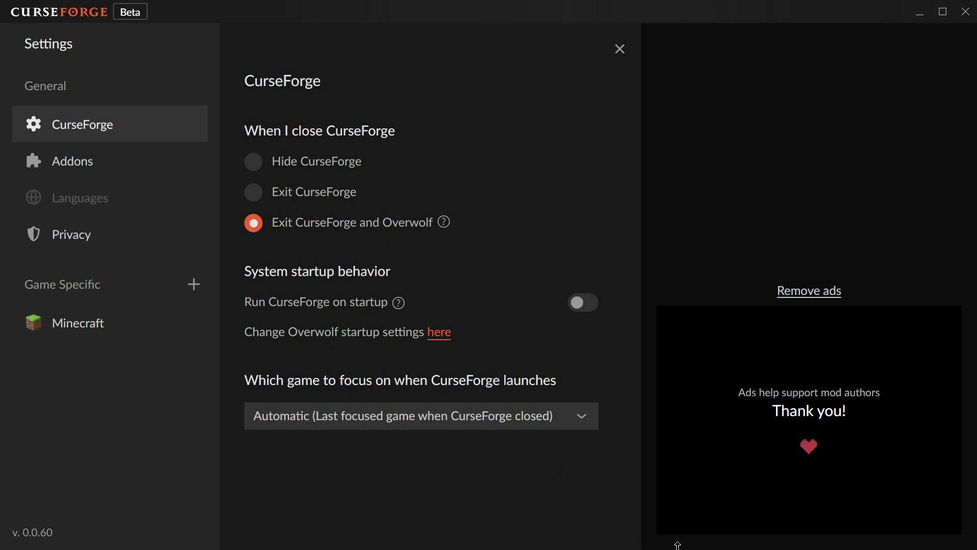
{"action": "left_click", "coordinate": [936, 18]}
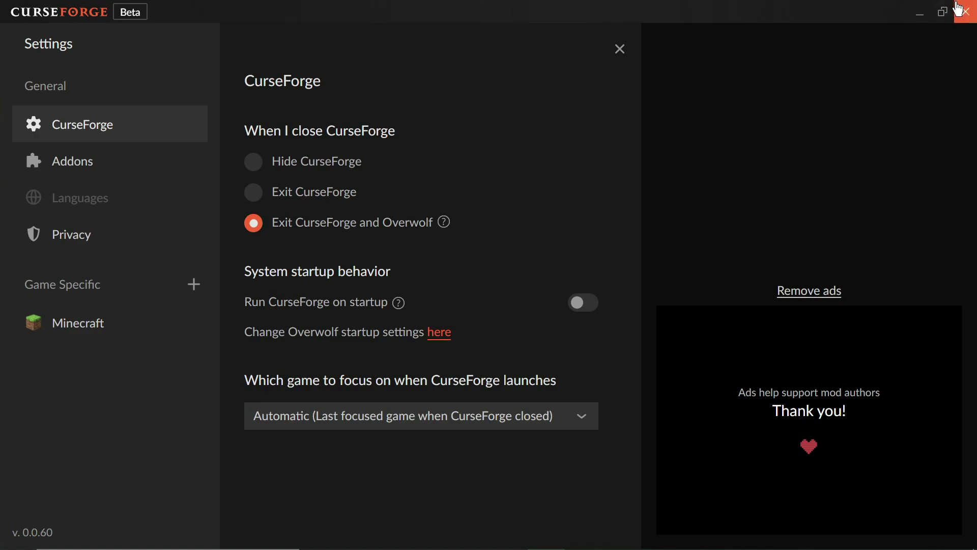
{"action": "left_click", "coordinate": [943, 11]}
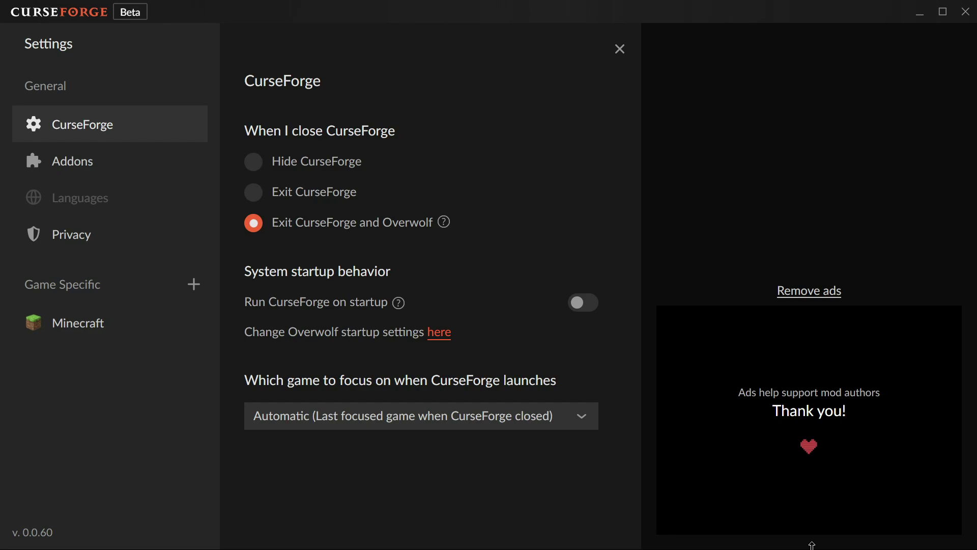
- Bring up the Overwolf dock from the hidden background apps and clear CurseForge and File Explorer off the desktop
{"action": "left_click", "coordinate": [919, 12]}
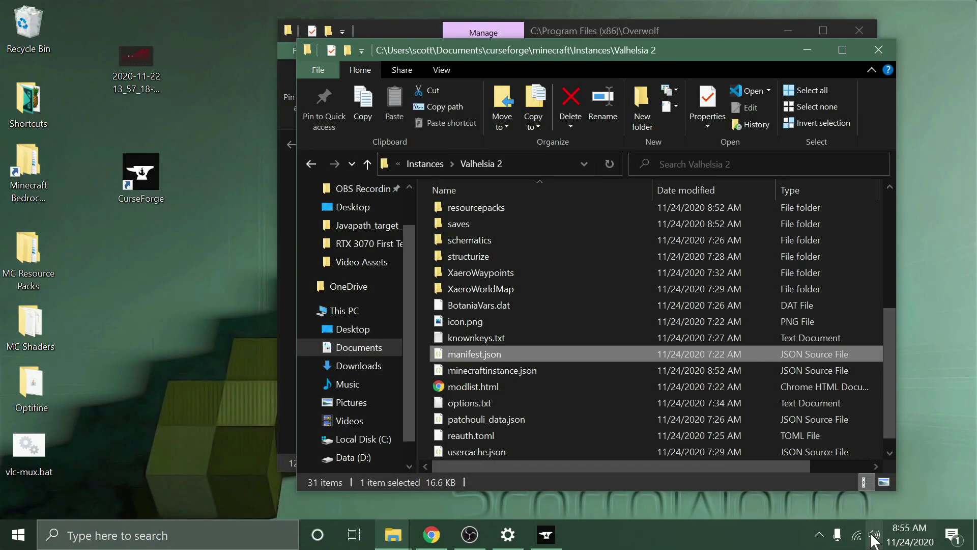
{"action": "left_click", "coordinate": [821, 538]}
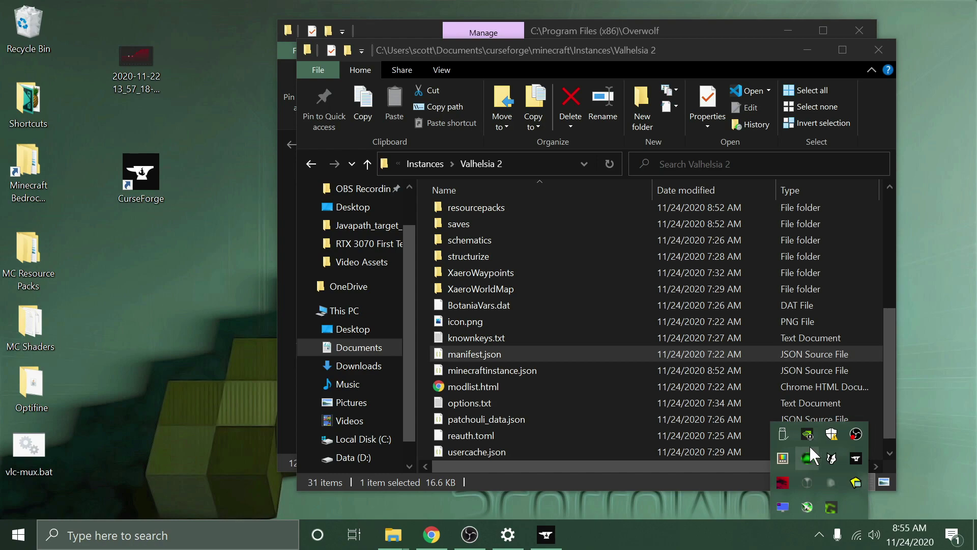
{"action": "left_click", "coordinate": [826, 456]}
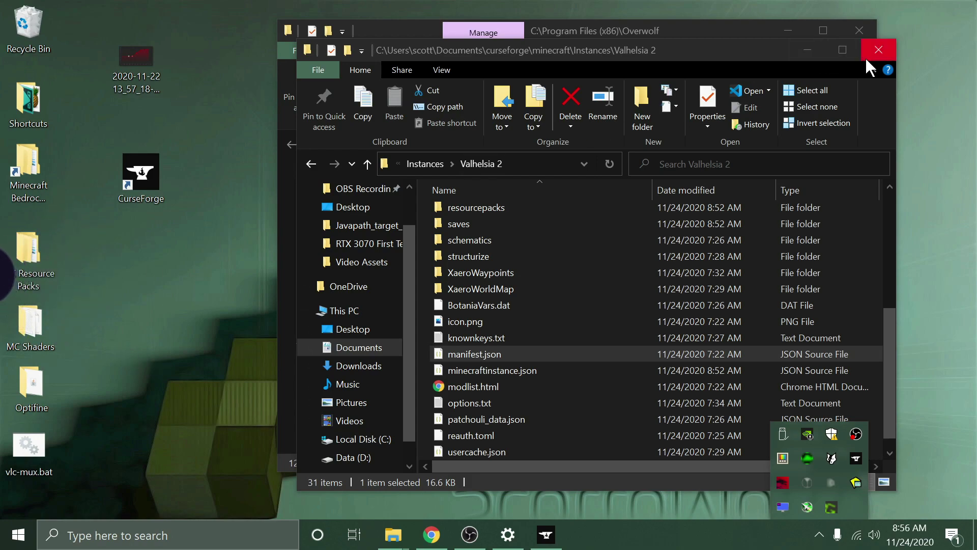
{"action": "left_click", "coordinate": [878, 47]}
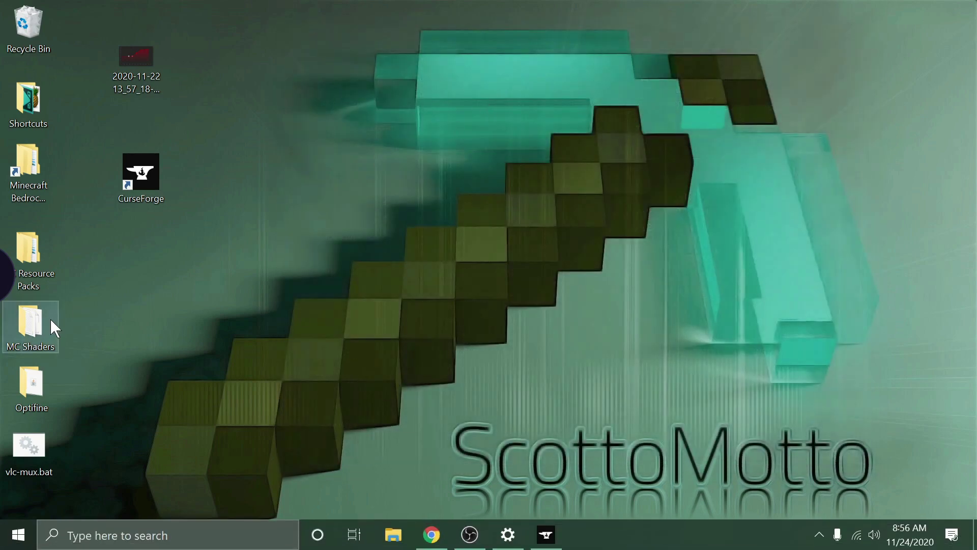
- Open Overwolf's settings from its dock, look at the Overlay & Hotkeys and General pages, and close them
{"action": "mouse_move", "coordinate": [15, 275]}
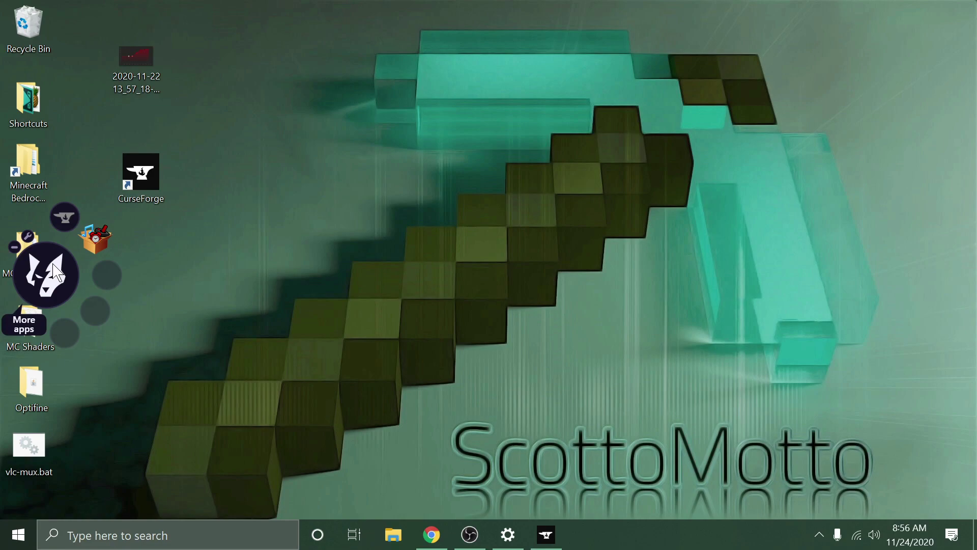
{"action": "left_click", "coordinate": [29, 238]}
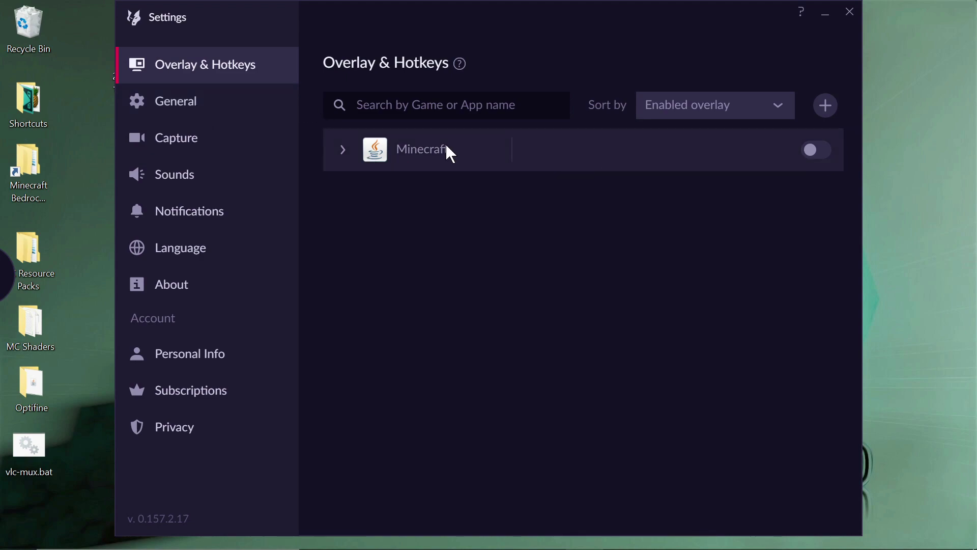
{"action": "left_click", "coordinate": [168, 105]}
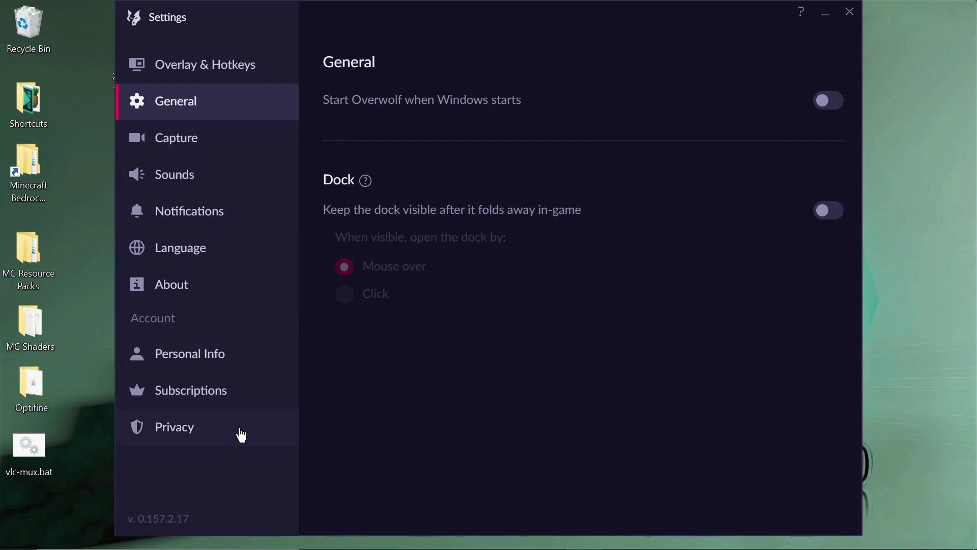
{"action": "left_click", "coordinate": [850, 11]}
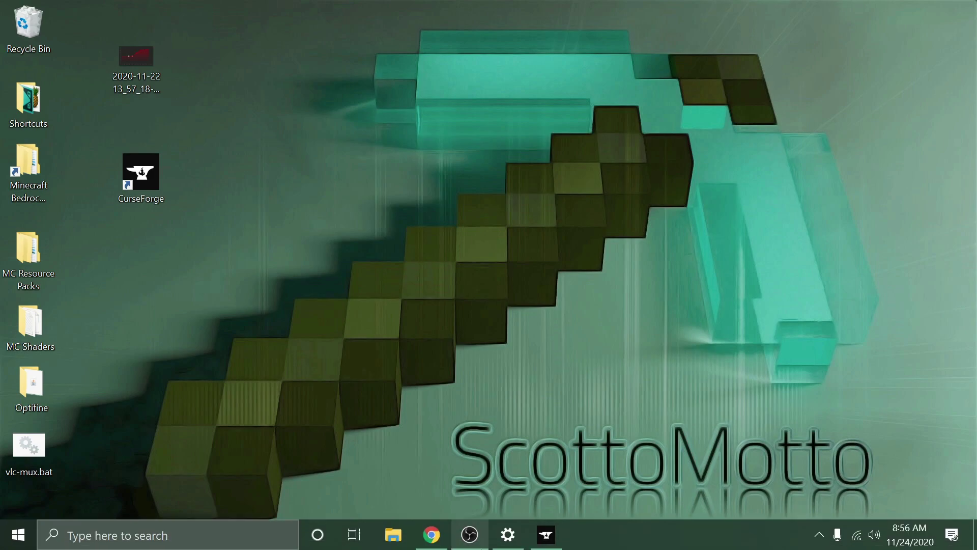
- Return to CurseForge and review its Minecraft settings for path, game resolution, launcher and Java memory, then close the settings
{"action": "mouse_move", "coordinate": [480, 546]}
{"action": "mouse_move", "coordinate": [547, 548]}
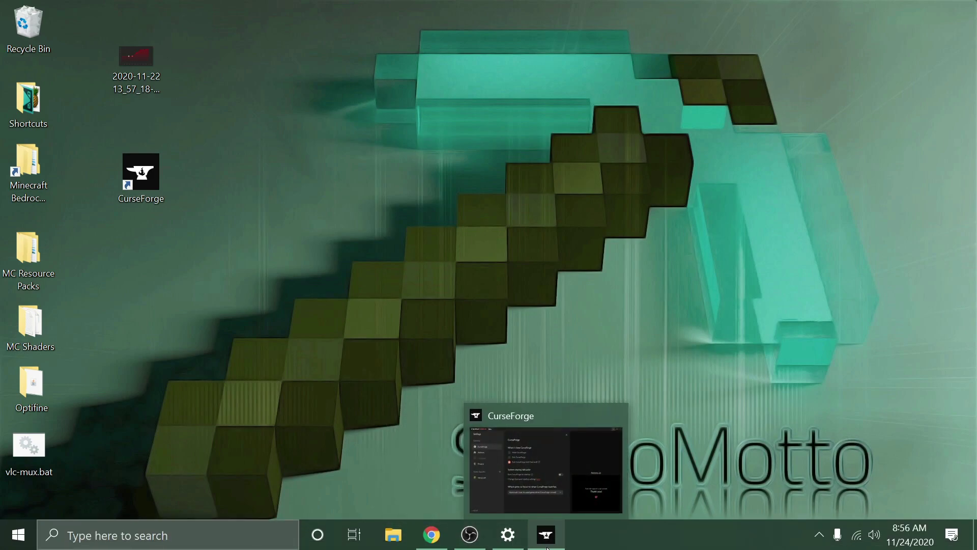
{"action": "left_click", "coordinate": [547, 548]}
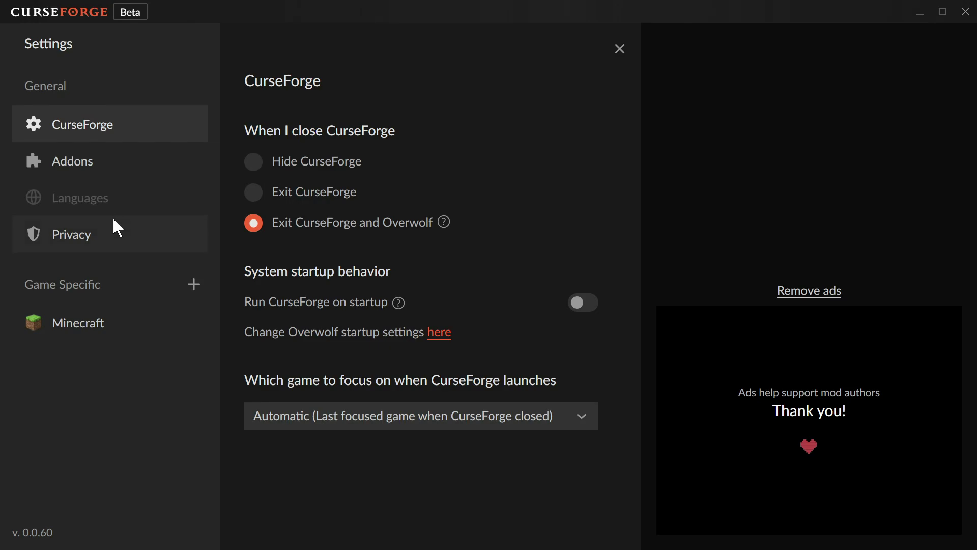
{"action": "left_click", "coordinate": [73, 315]}
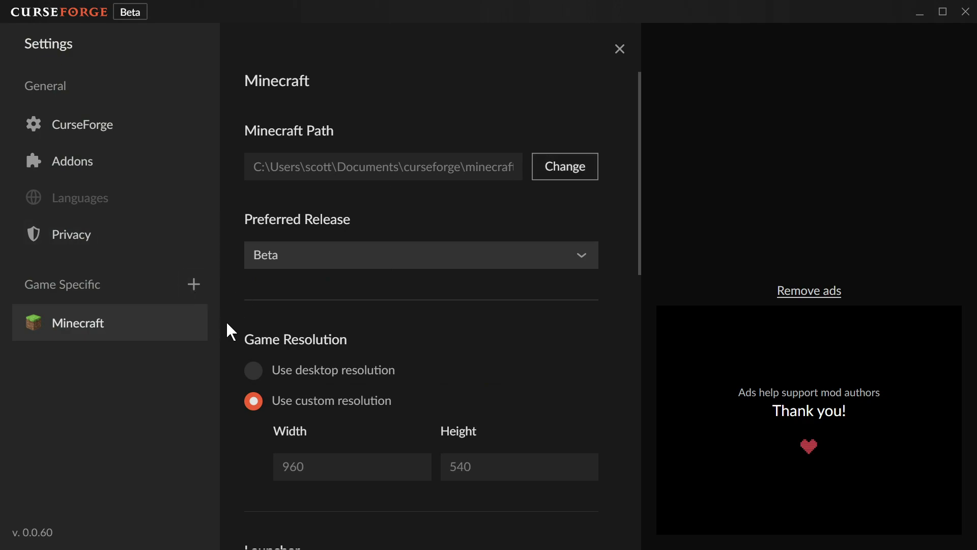
{"action": "scroll", "coordinate": [227, 326], "scroll_direction": "down", "scroll_amount": 3}
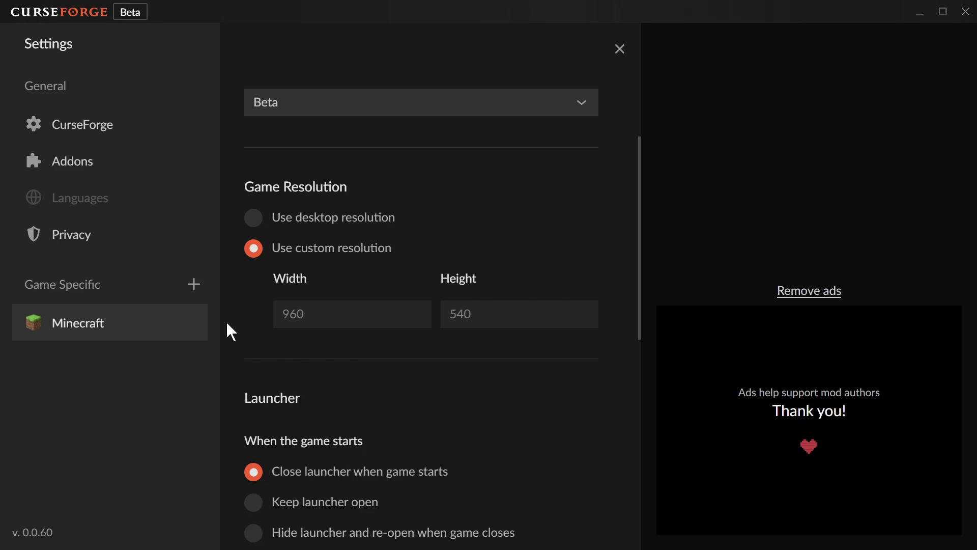
{"action": "scroll", "coordinate": [226, 320], "scroll_direction": "down", "scroll_amount": 2}
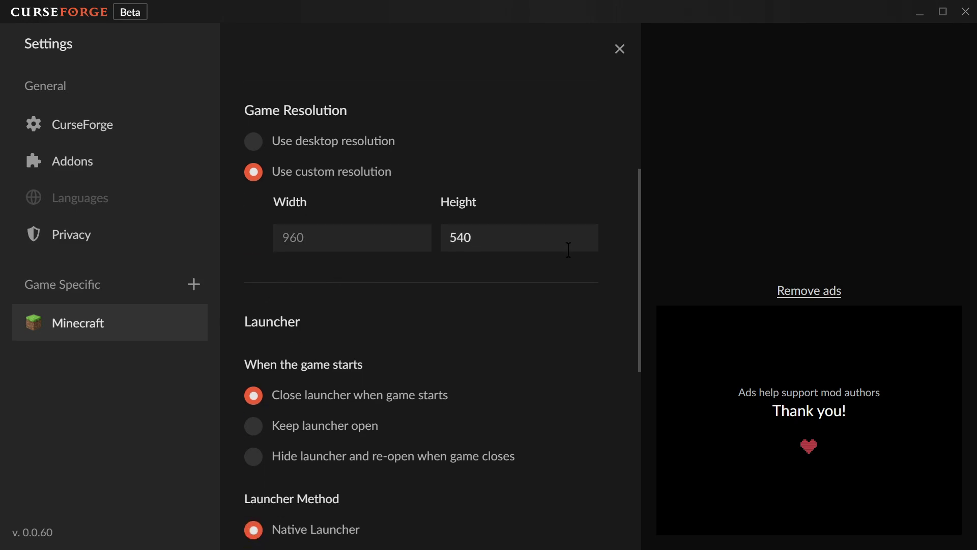
{"action": "scroll", "coordinate": [227, 297], "scroll_direction": "down", "scroll_amount": 2}
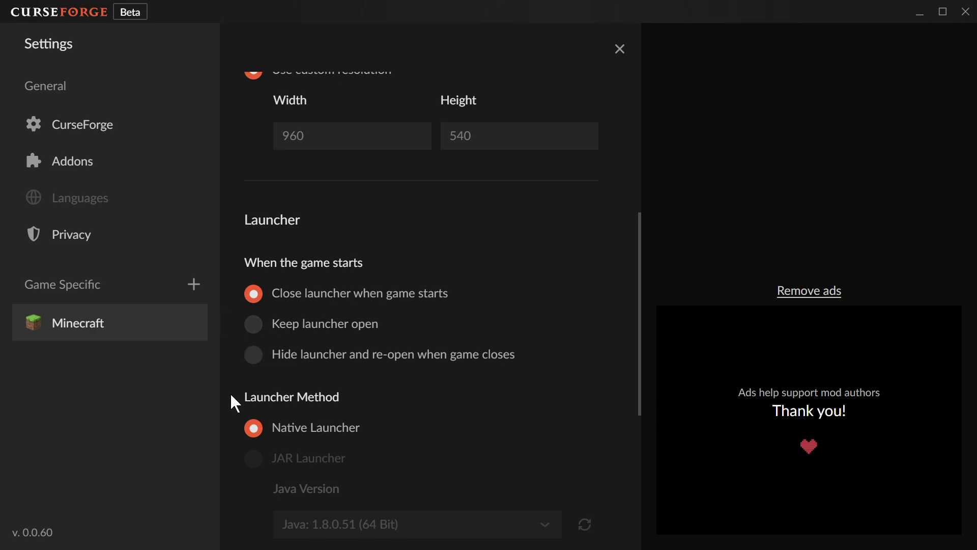
{"action": "scroll", "coordinate": [231, 395], "scroll_direction": "down", "scroll_amount": 2}
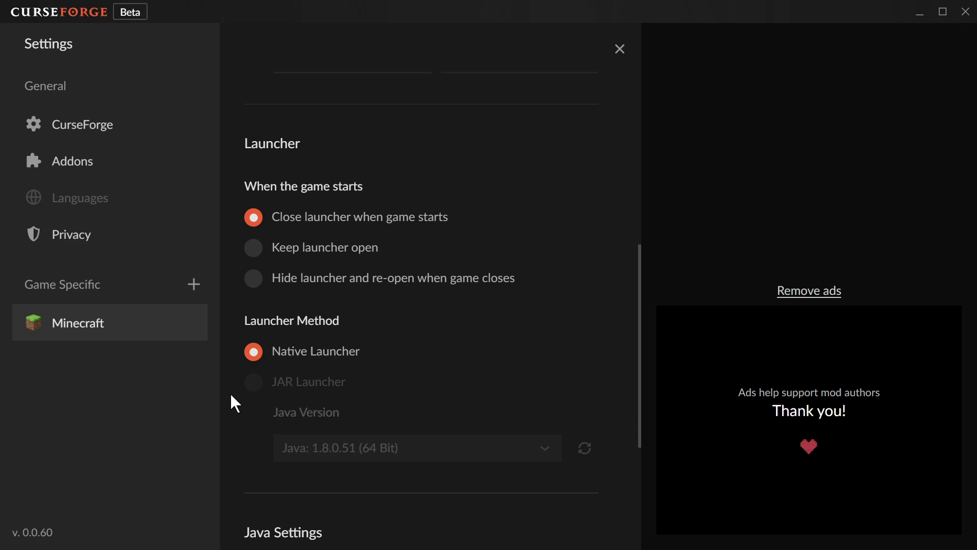
{"action": "scroll", "coordinate": [232, 397], "scroll_direction": "down", "scroll_amount": 2}
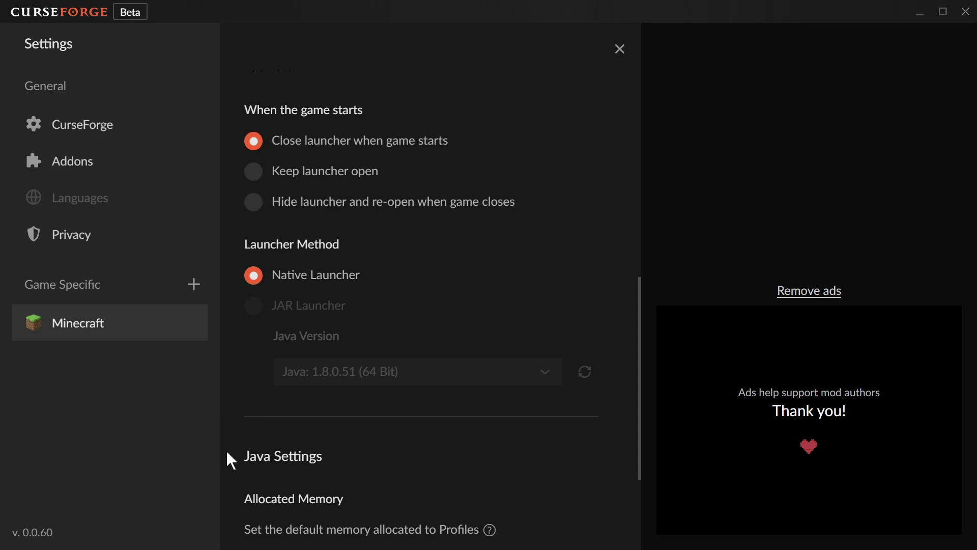
{"action": "scroll", "coordinate": [227, 451], "scroll_direction": "down", "scroll_amount": 2}
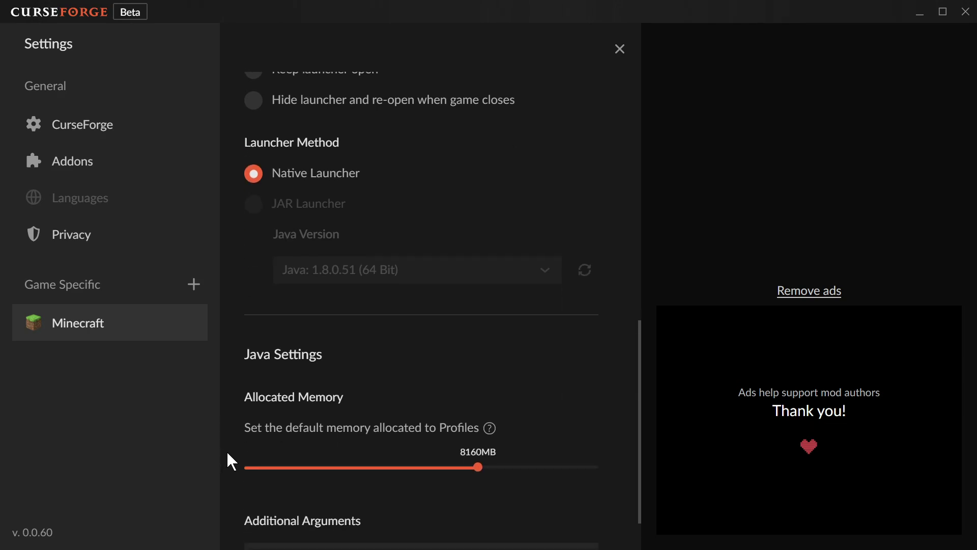
{"action": "scroll", "coordinate": [227, 451], "scroll_direction": "down", "scroll_amount": 1}
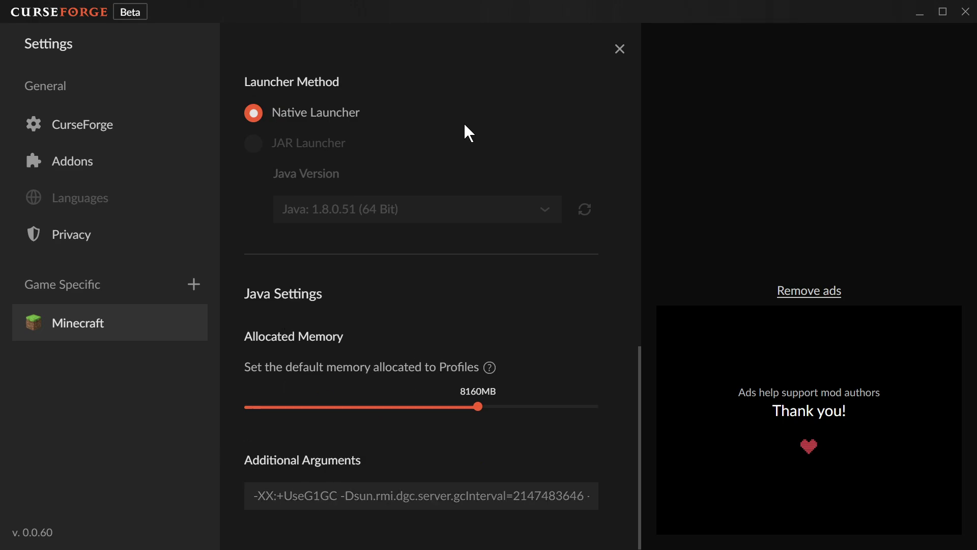
{"action": "left_click", "coordinate": [609, 59]}
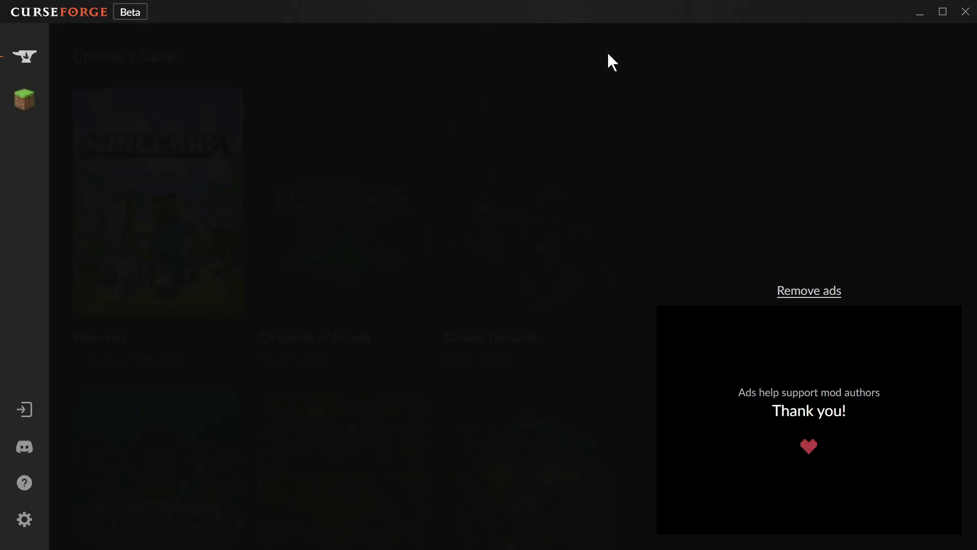
- Open the Nature's Beauty modpack from the installed Minecraft modpacks and show its installed mods
{"action": "left_click", "coordinate": [191, 226]}
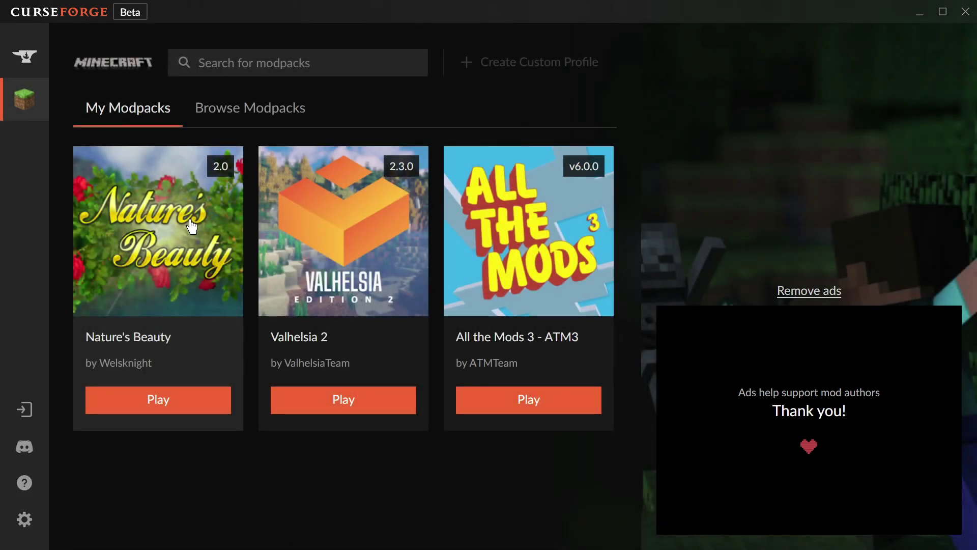
{"action": "left_click", "coordinate": [172, 246]}
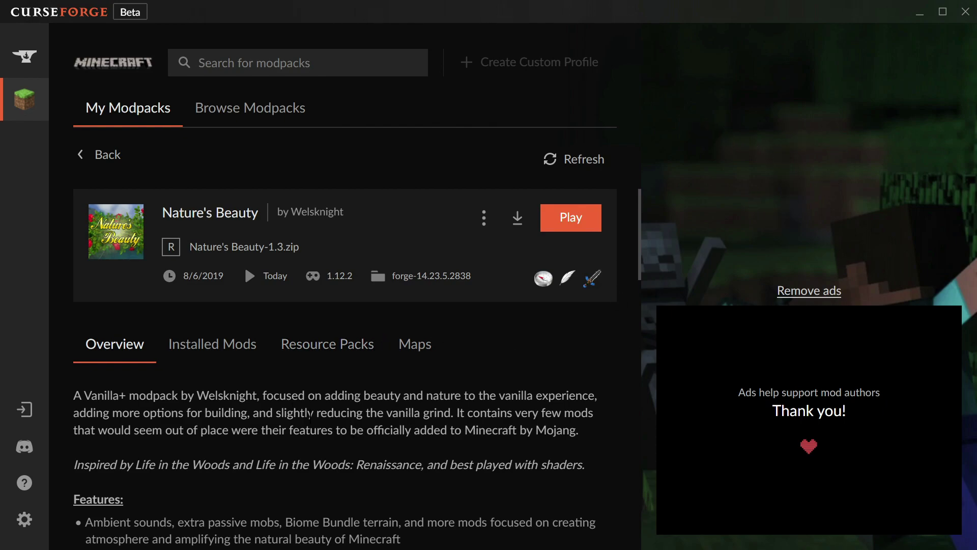
{"action": "left_click", "coordinate": [225, 344]}
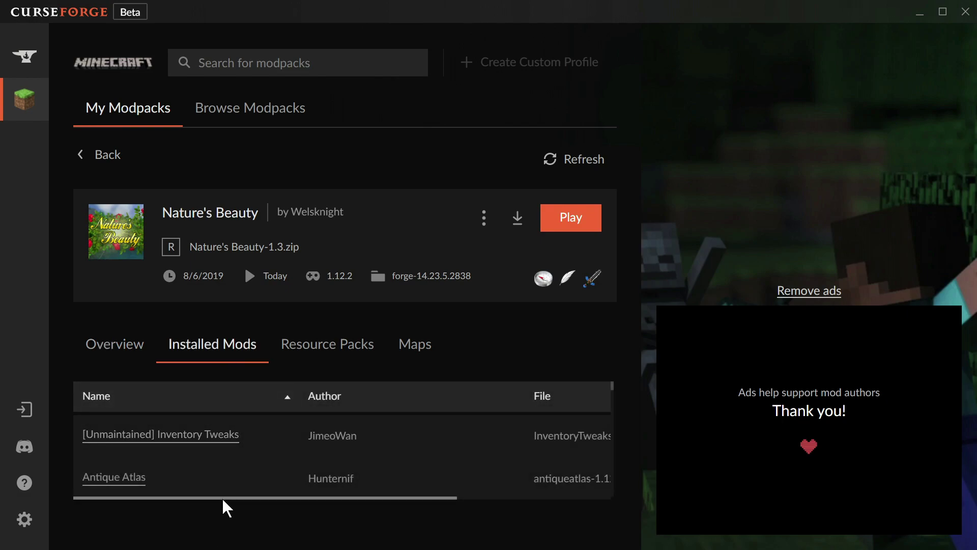
- Minimize CurseForge, switch to the Windows display settings and set the size of text, apps and other items to 100%
{"action": "scroll", "coordinate": [227, 469], "scroll_direction": "down", "scroll_amount": 2}
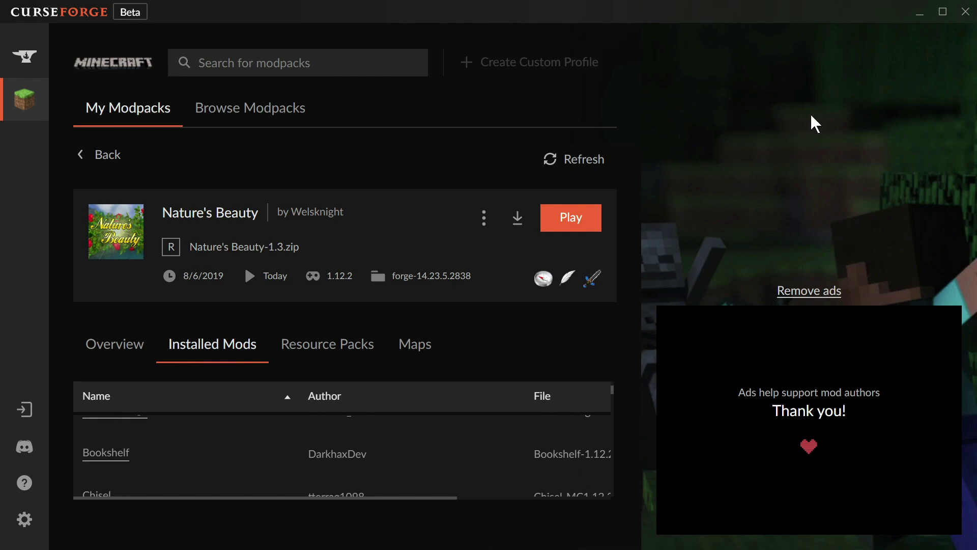
{"action": "left_click", "coordinate": [917, 12]}
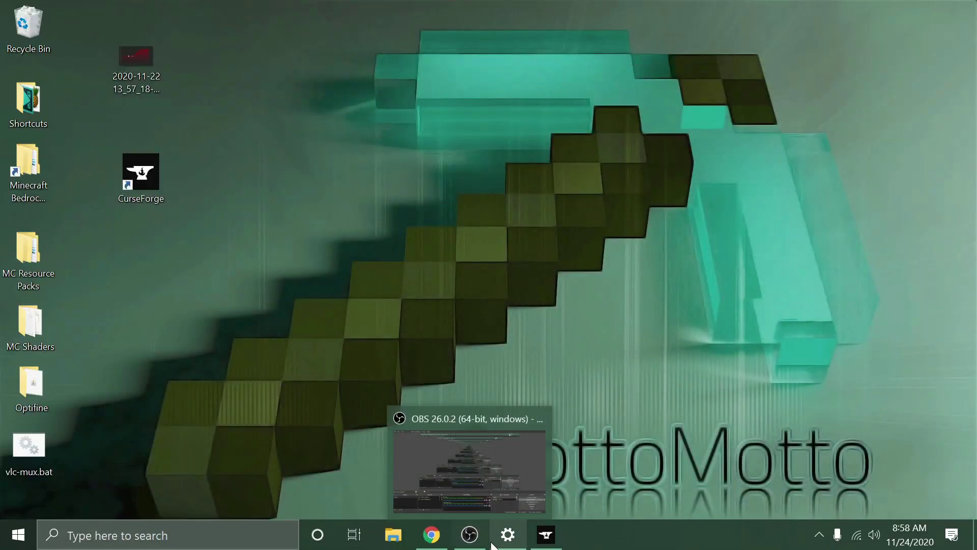
{"action": "left_click", "coordinate": [509, 537]}
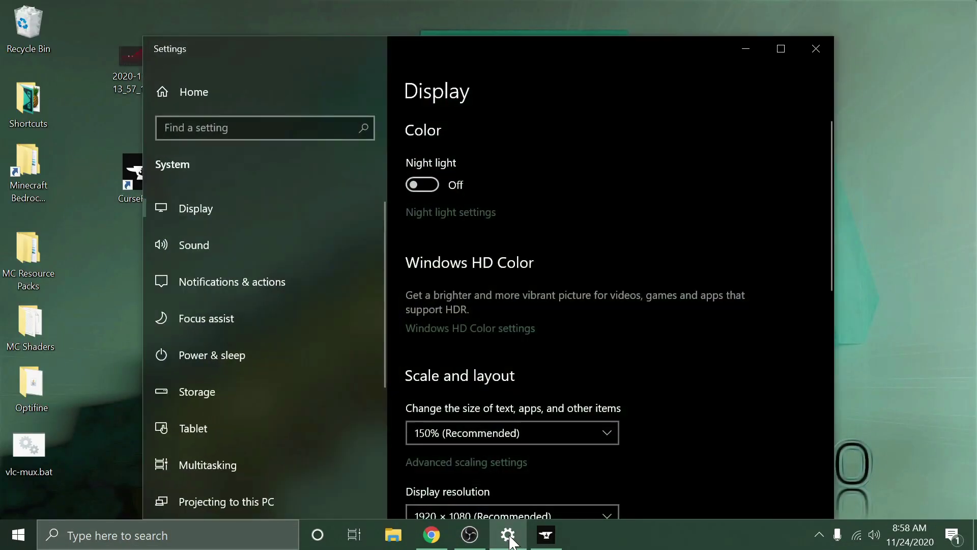
{"action": "left_click", "coordinate": [488, 433]}
{"action": "left_click", "coordinate": [493, 380]}
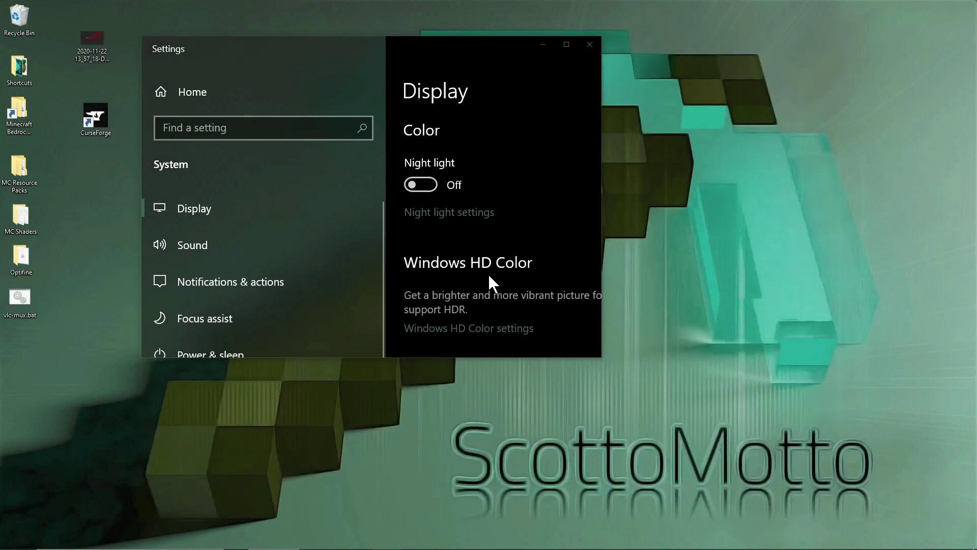
- Return to CurseForge and maximize its window to view more of the Nature's Beauty installed mods list
{"action": "mouse_move", "coordinate": [445, 544]}
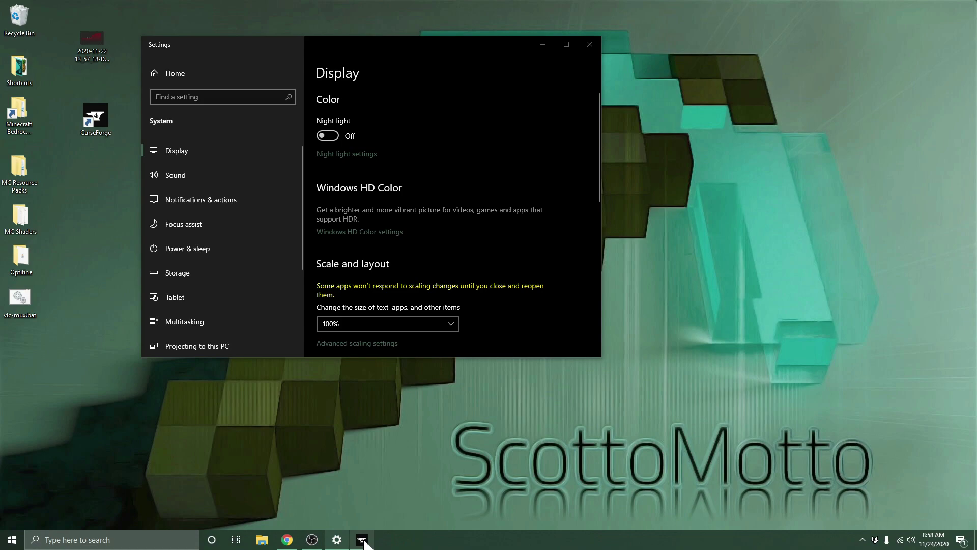
{"action": "left_click", "coordinate": [371, 538]}
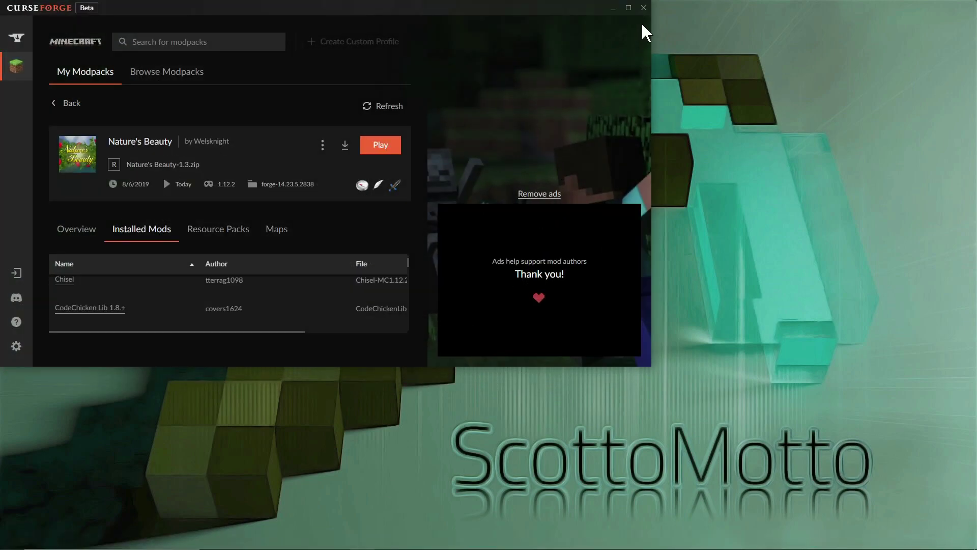
{"action": "left_click", "coordinate": [628, 7]}
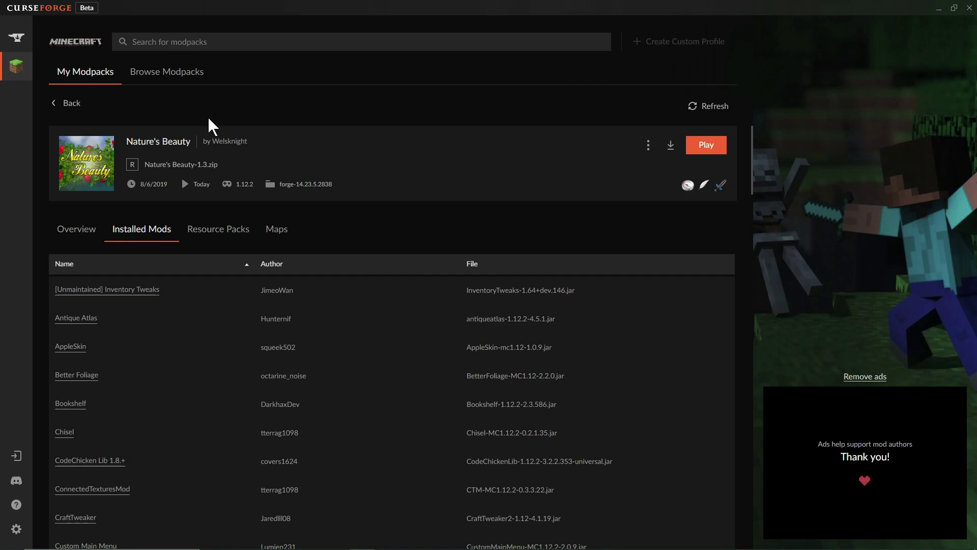
- Go back to the installed modpacks, open All the Mods 3 - ATM3 and show its installed mods
{"action": "left_click", "coordinate": [75, 105]}
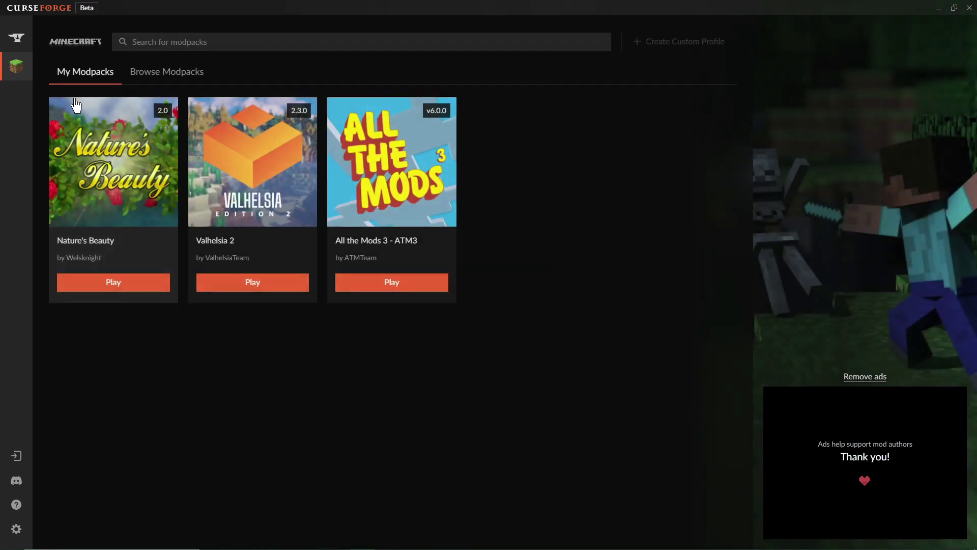
{"action": "left_click", "coordinate": [351, 172]}
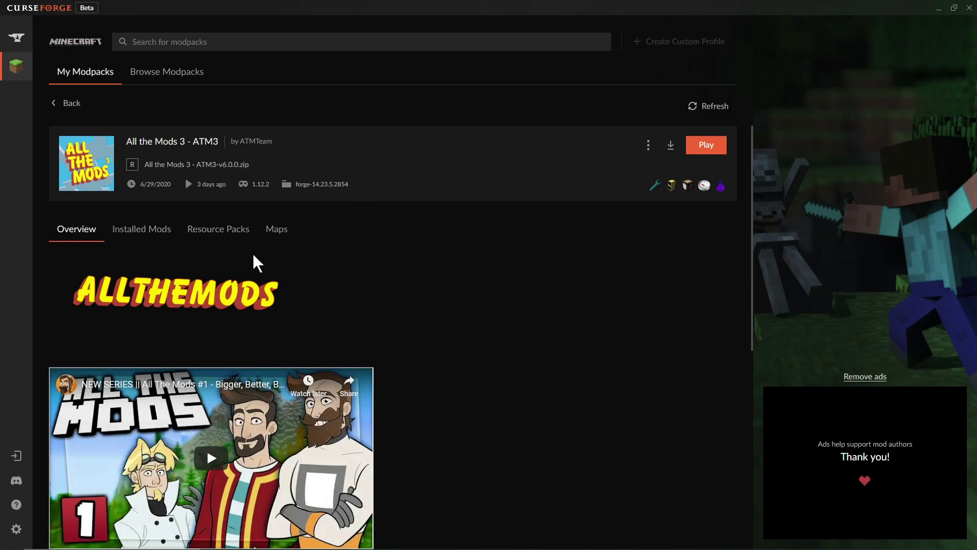
{"action": "left_click", "coordinate": [156, 233]}
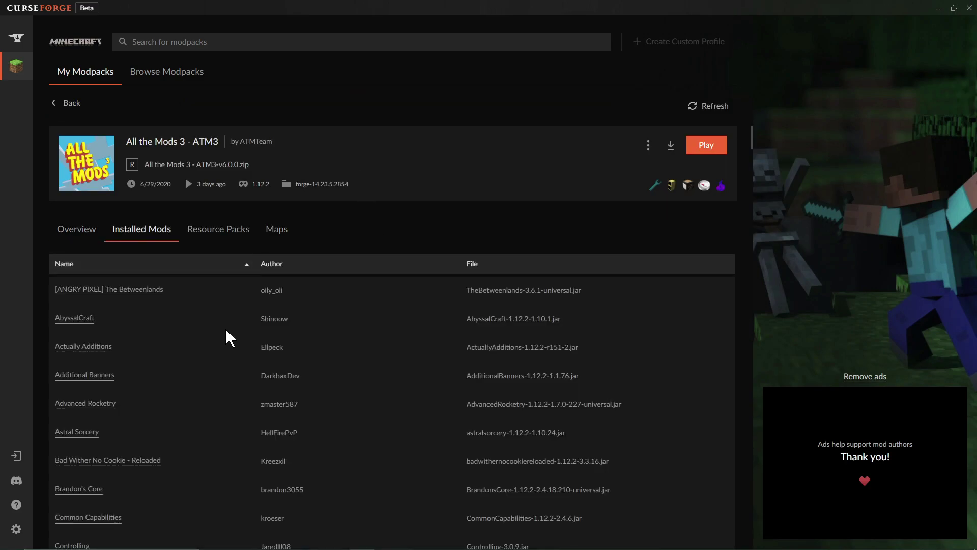